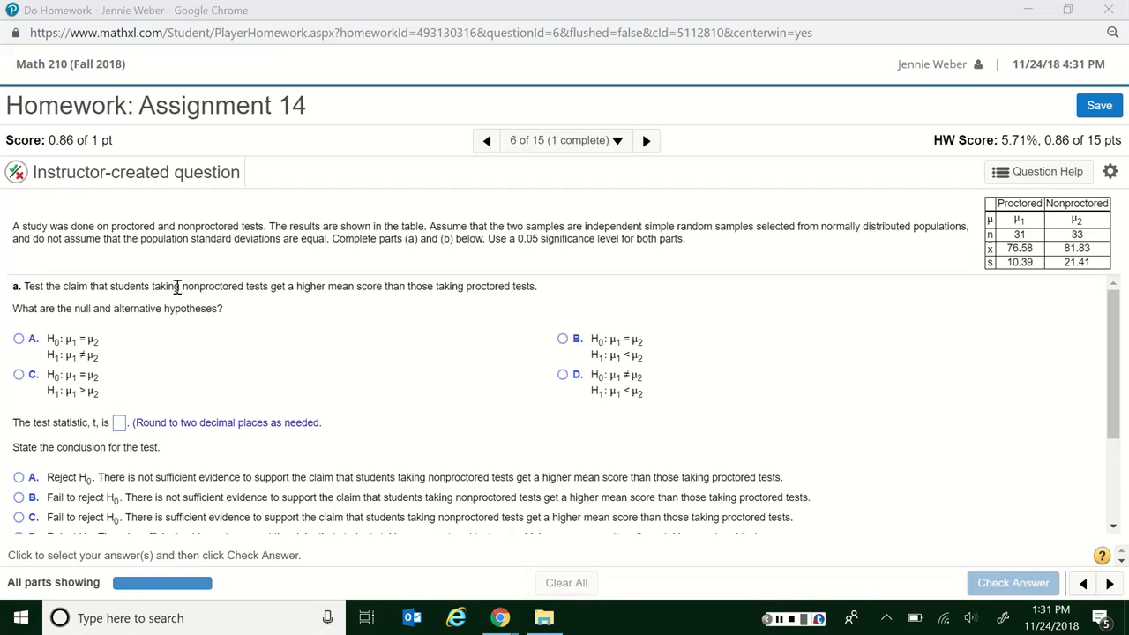
- Choose option B, H0: μ1 = μ2 and H1: μ1 < μ2, as the hypotheses for the claim in part a
drag(177, 287, 263, 309)
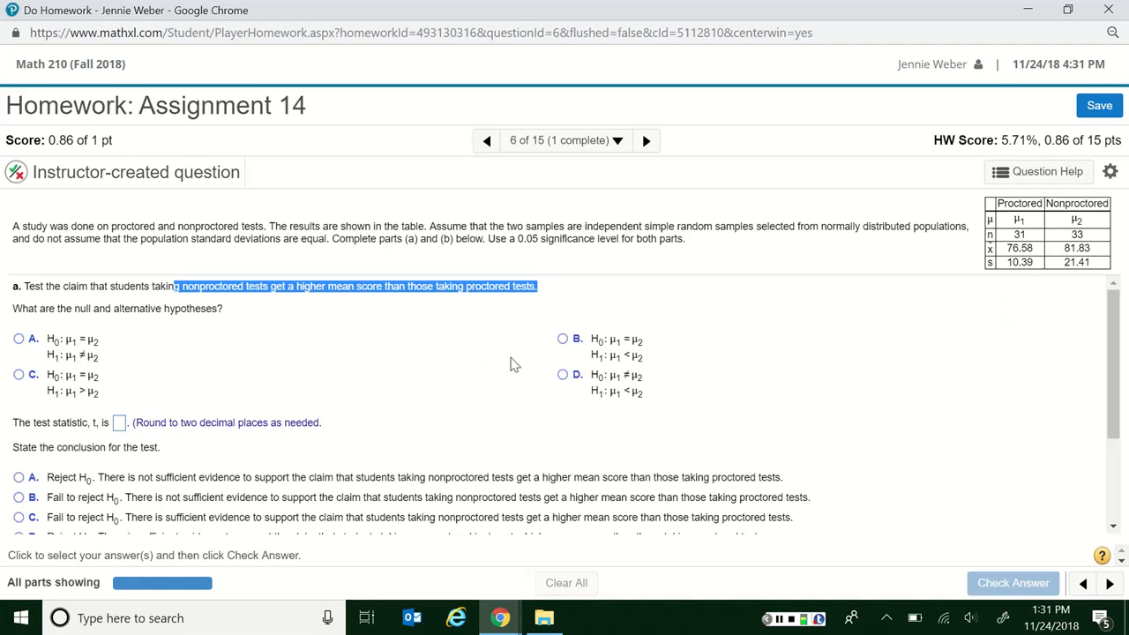
click(563, 340)
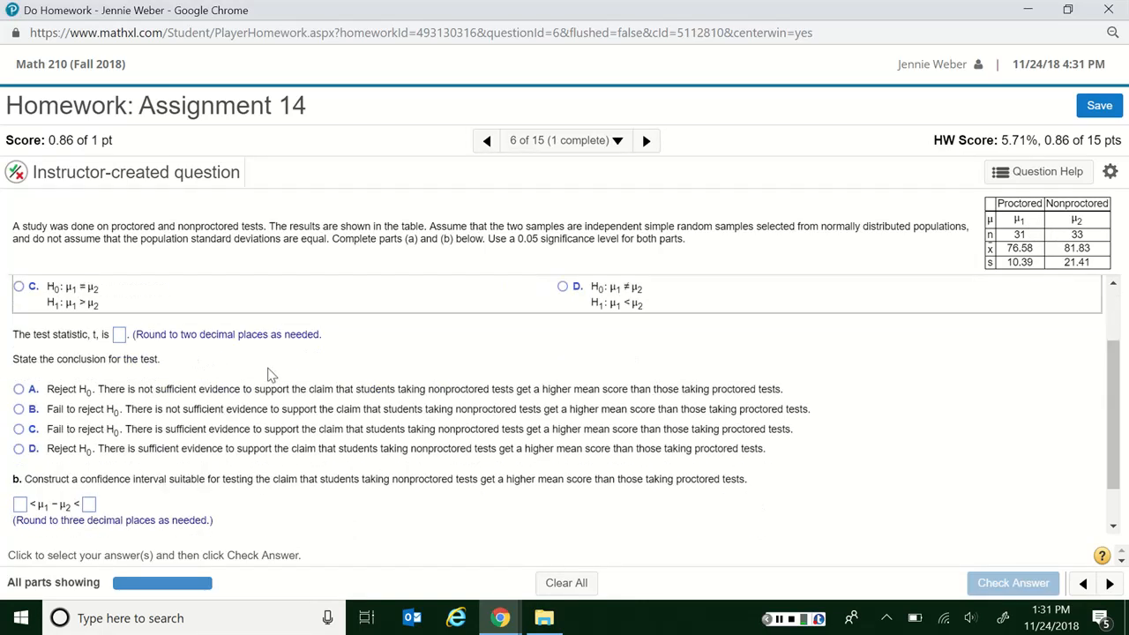
- Switch to StatCrunch and open a two-sample T test based on summary data
click(498, 622)
click(592, 545)
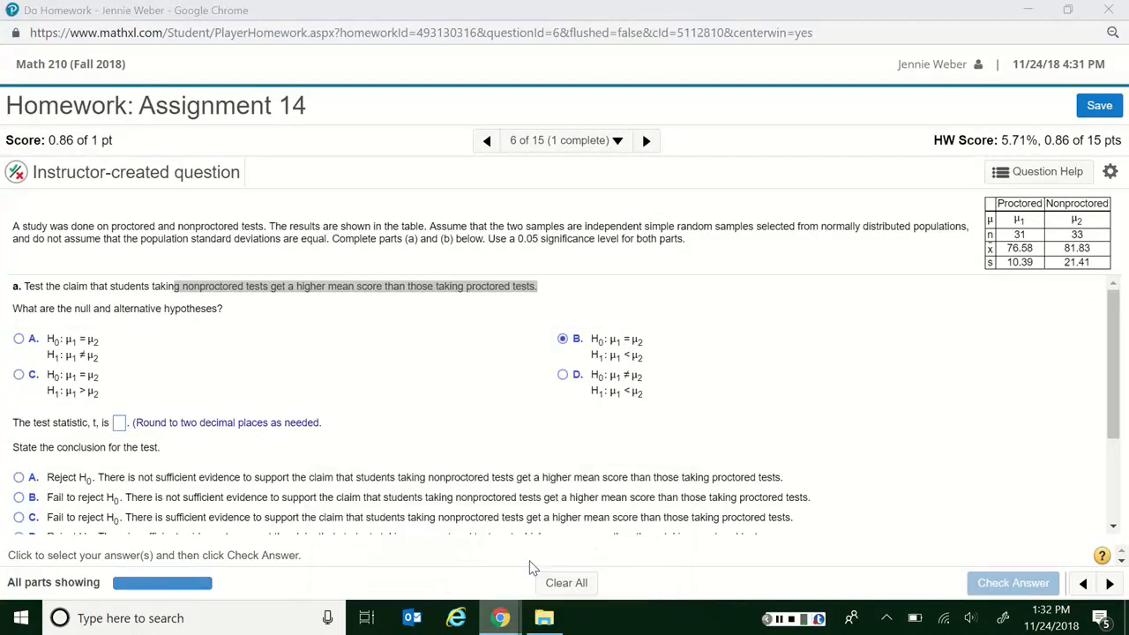
key(alt+Tab)
key(alt+Tab)
key(alt+Tab)
key(alt+Tab)
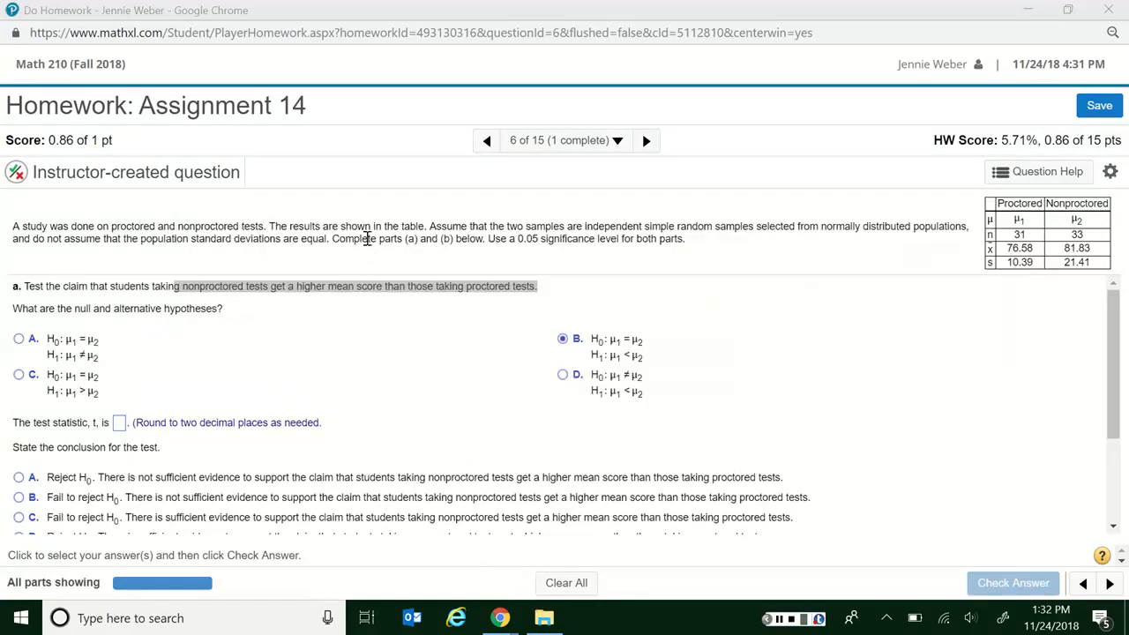
key(alt+Tab)
click(660, 21)
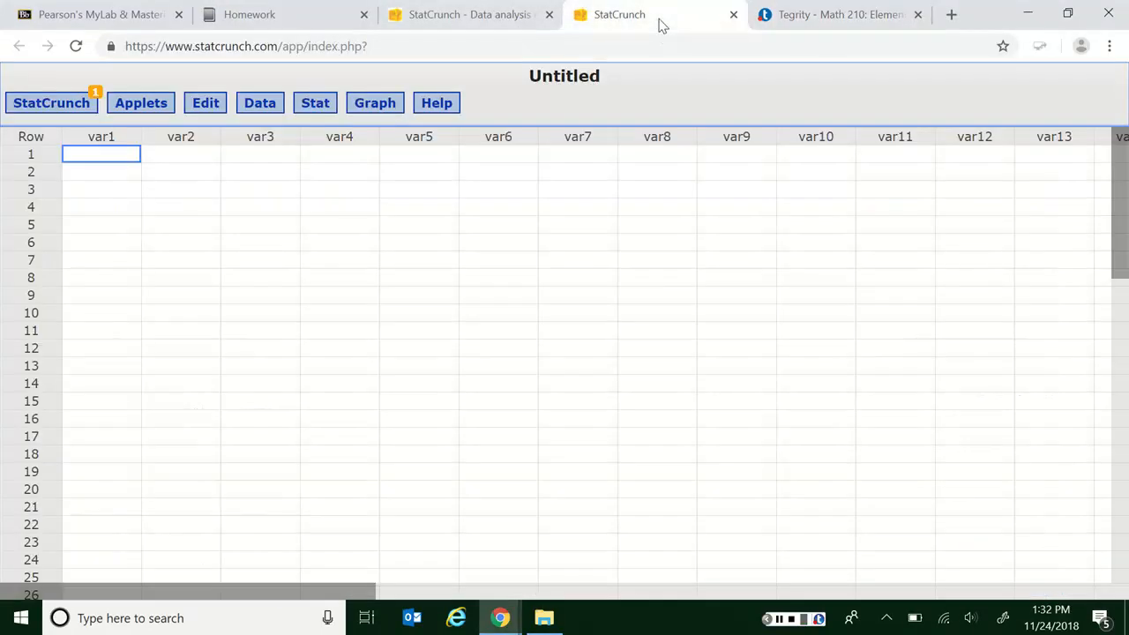
click(310, 104)
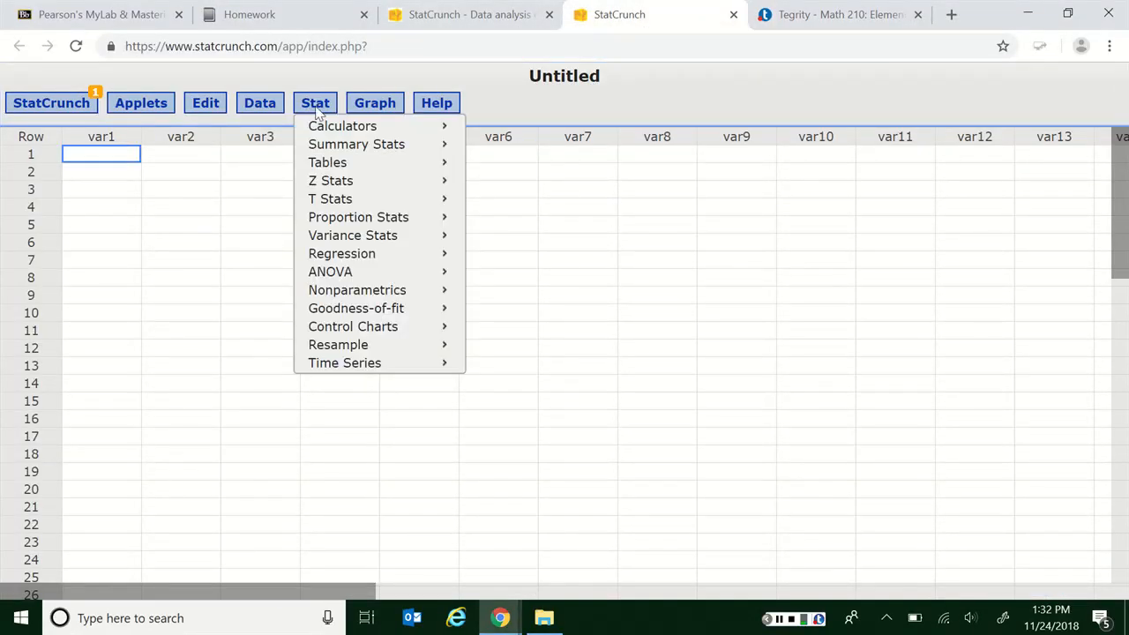
mouse_move(329, 185)
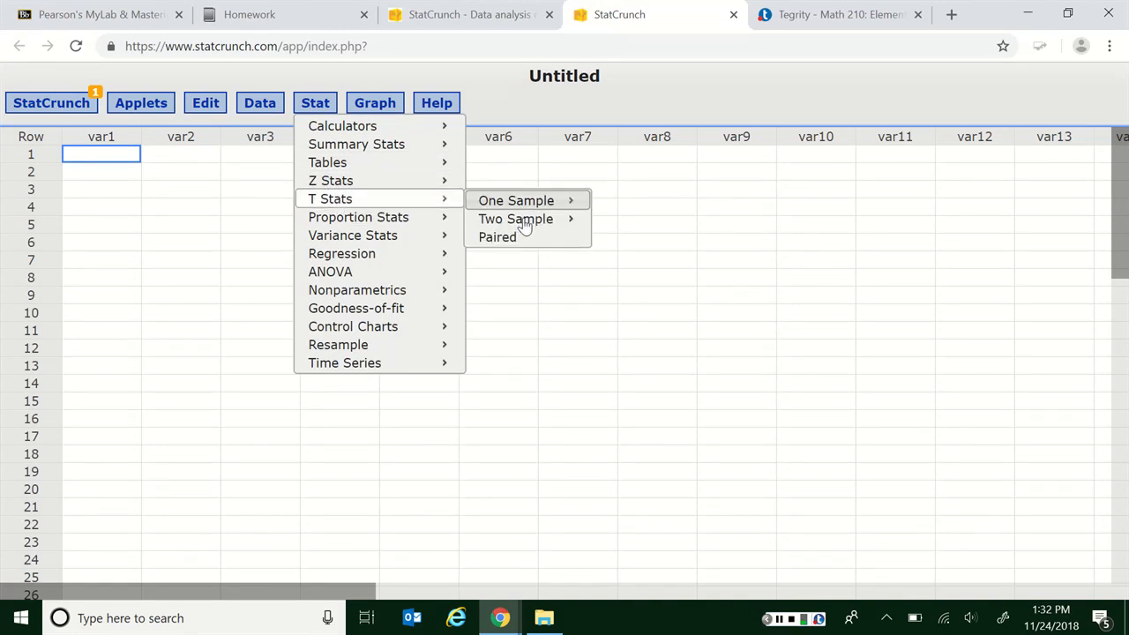
mouse_move(529, 210)
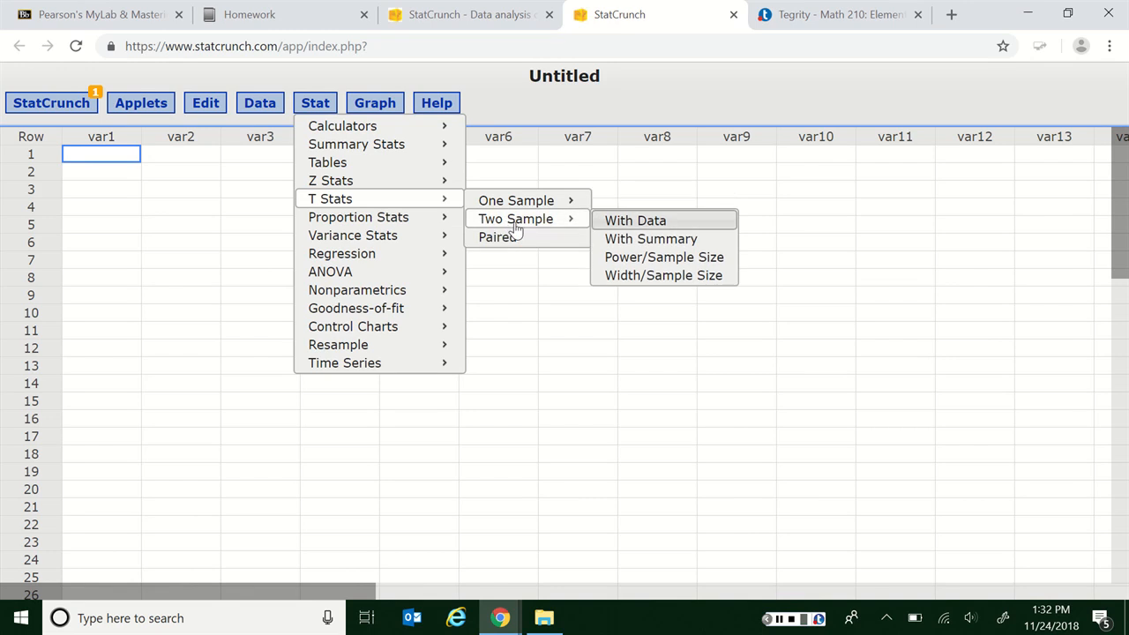
click(675, 243)
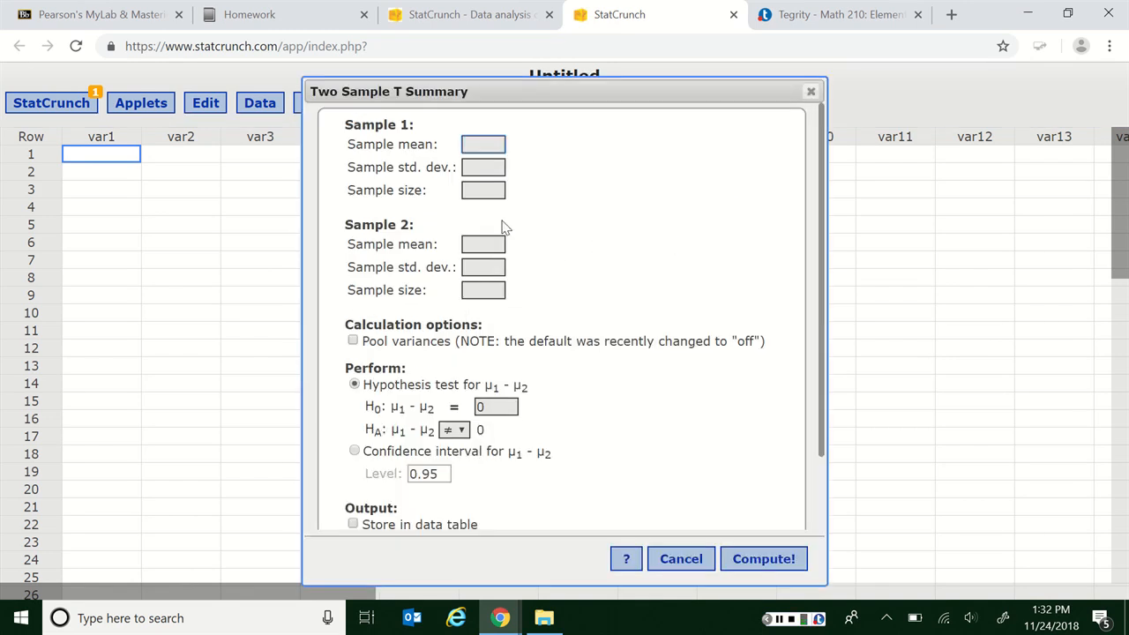
- Enter mean 76.58, standard deviation 10.39 and size 31 for sample 1, and 81.83, 21.41 and 33 for sample 2
click(477, 146)
key(Tab)
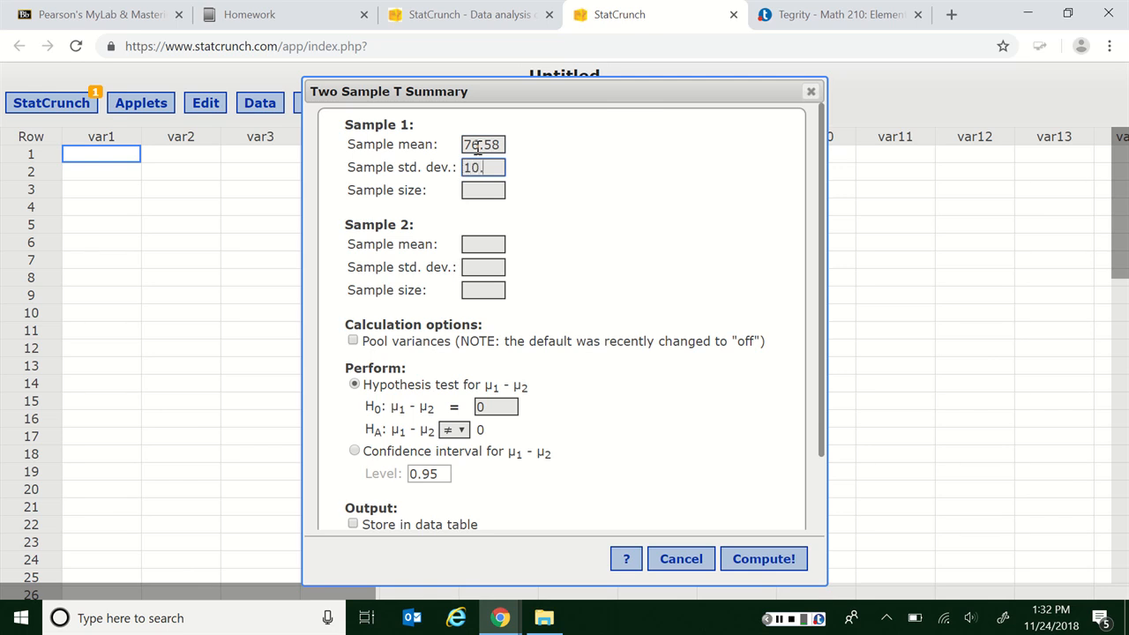
key(Tab)
key(Tab)
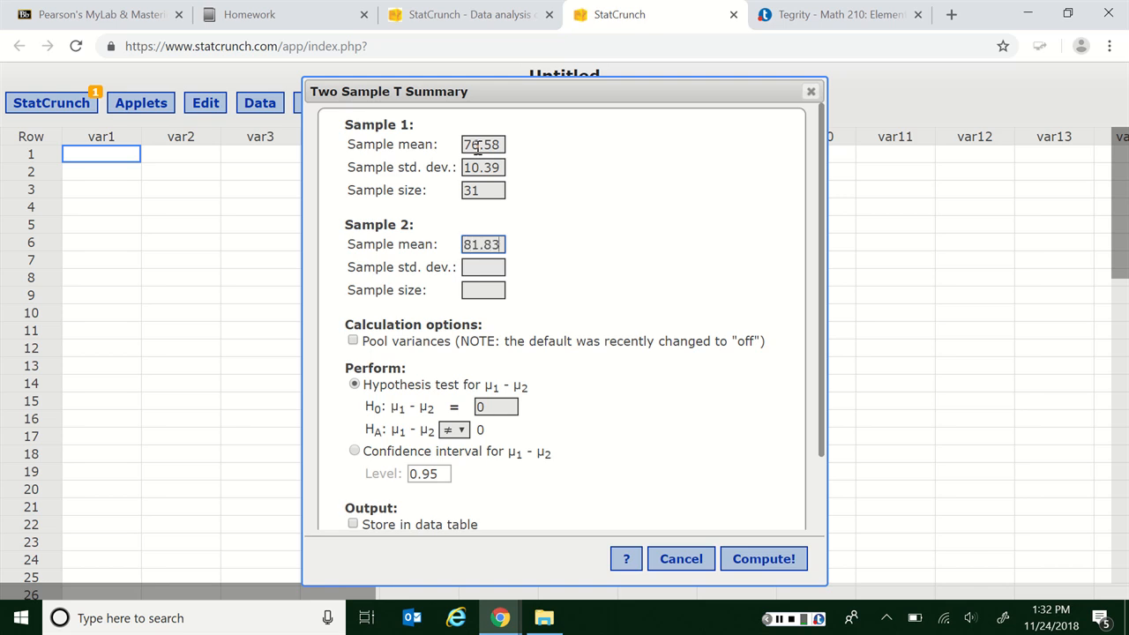
key(Tab)
- Set the alternative hypothesis to μ1 - μ2 < 0, include the summary statistics table, and compute the test
click(458, 430)
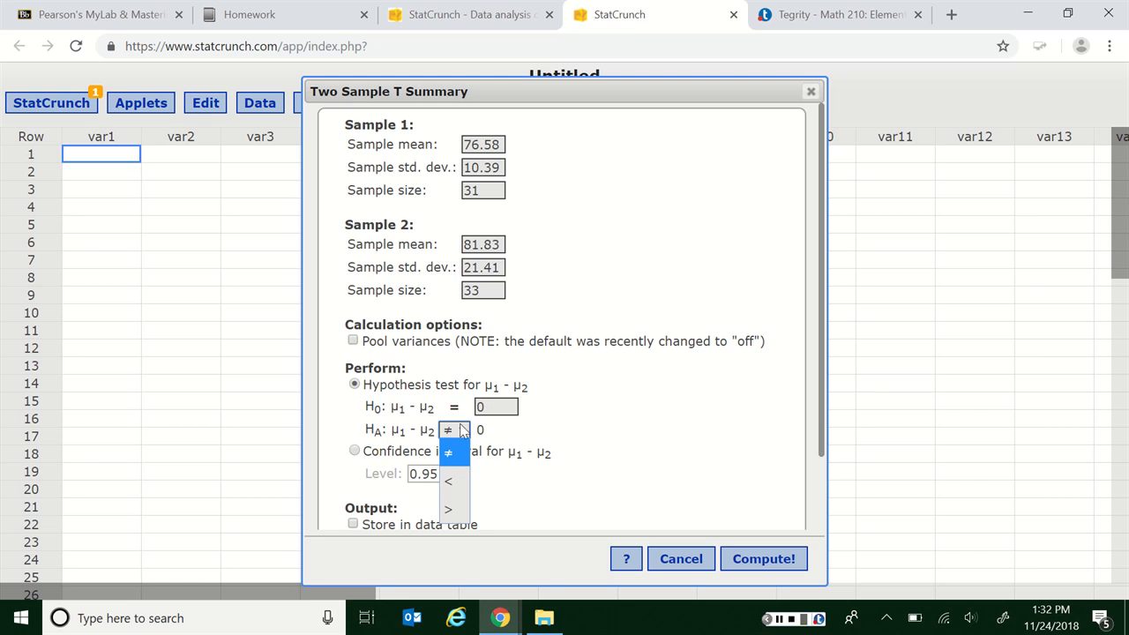
click(614, 436)
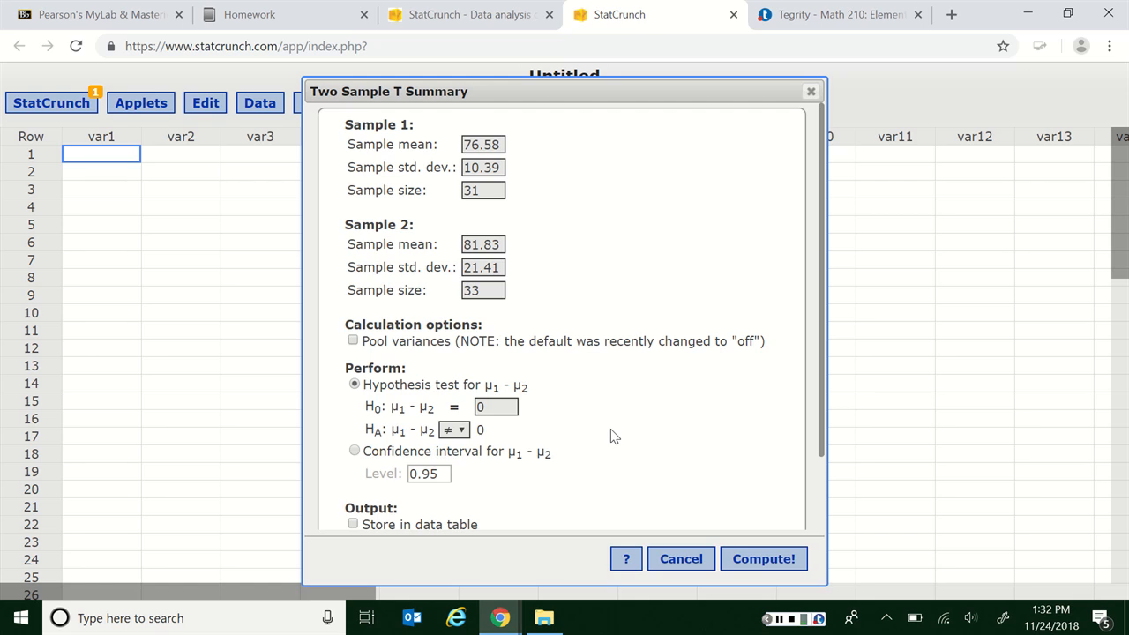
click(454, 429)
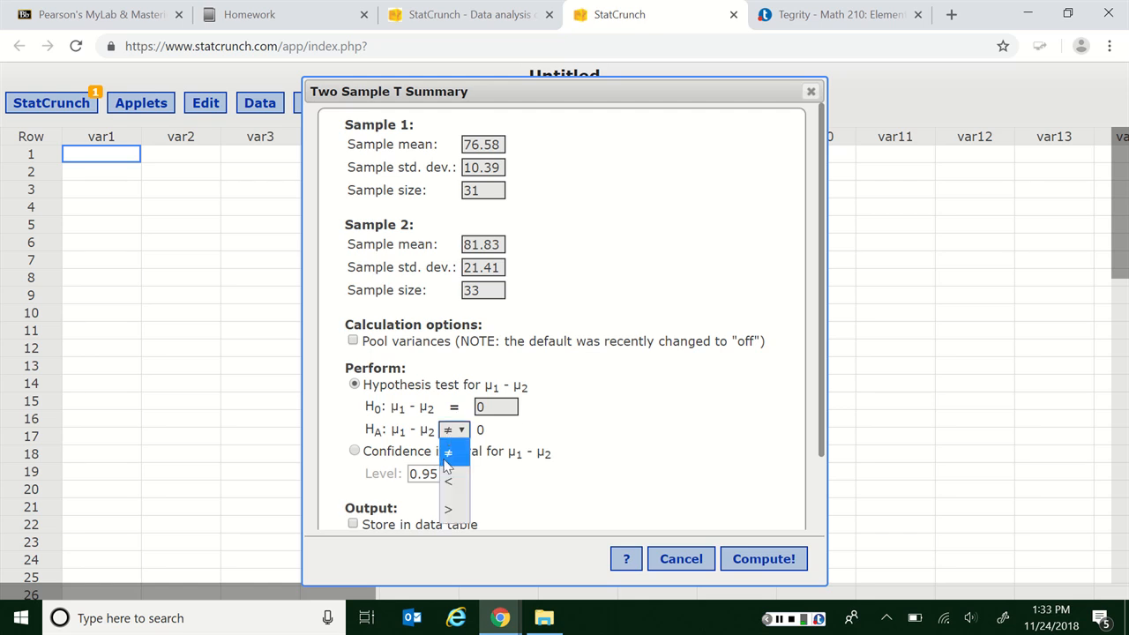
click(447, 464)
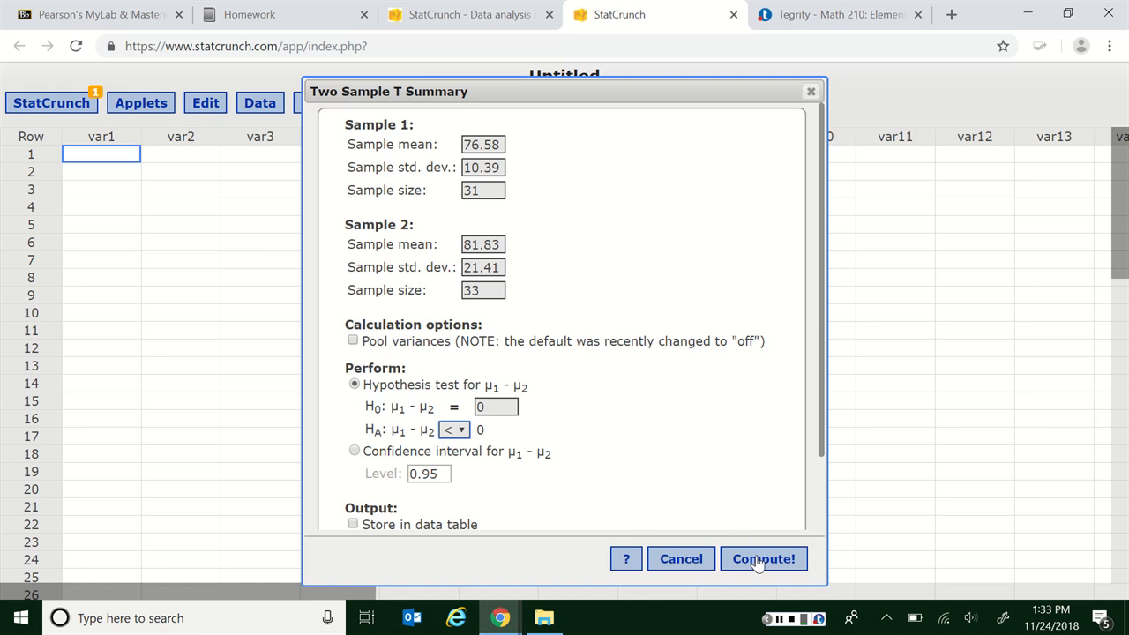
scroll(671, 459, down, 2)
click(414, 495)
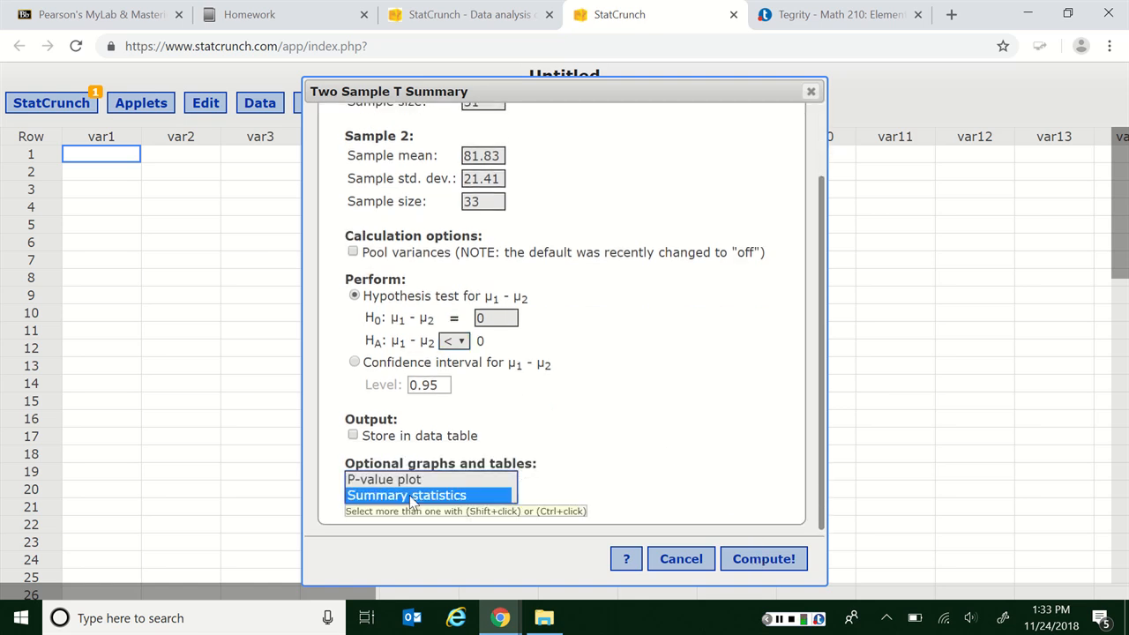
click(762, 563)
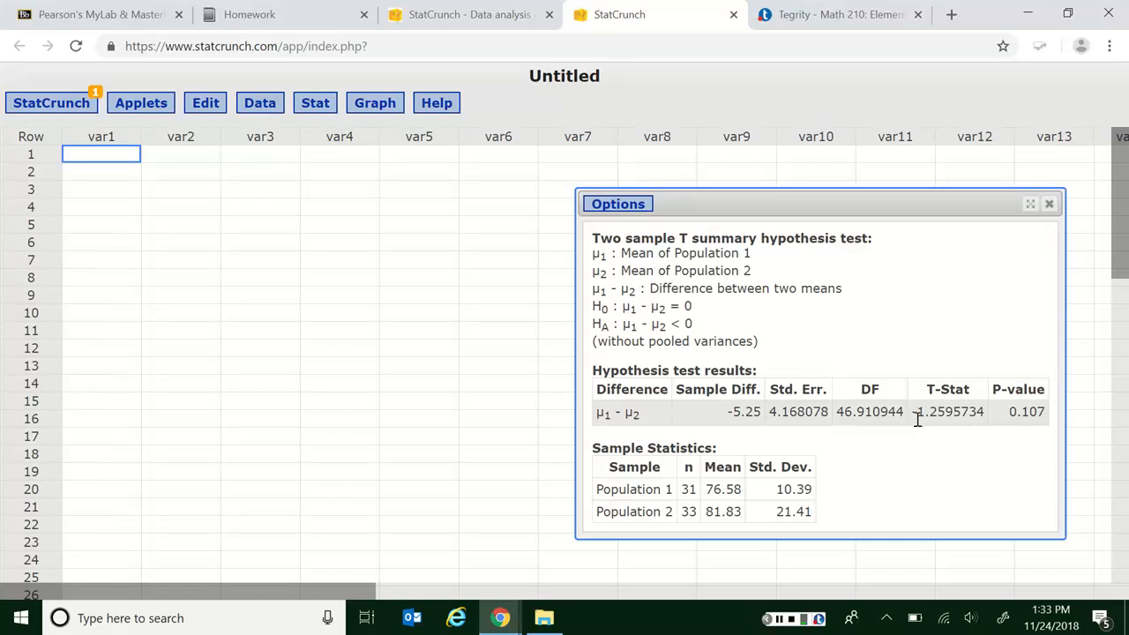
- Read the T-Stat from the results and enter -1.26 as the test statistic in the homework question
drag(918, 415, 952, 431)
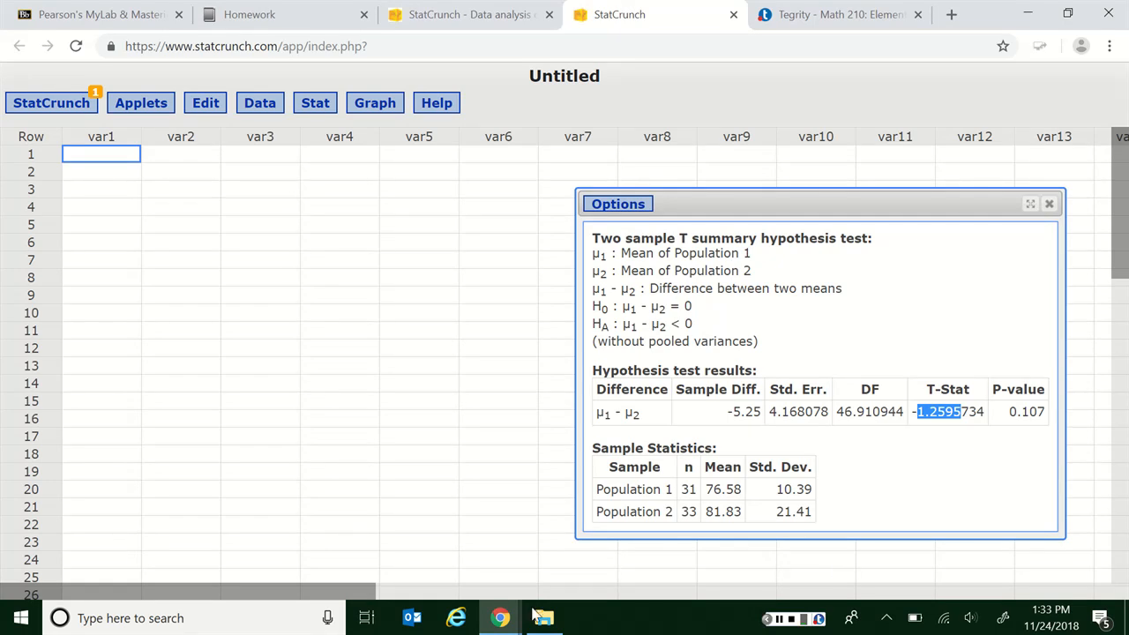
click(500, 618)
click(468, 582)
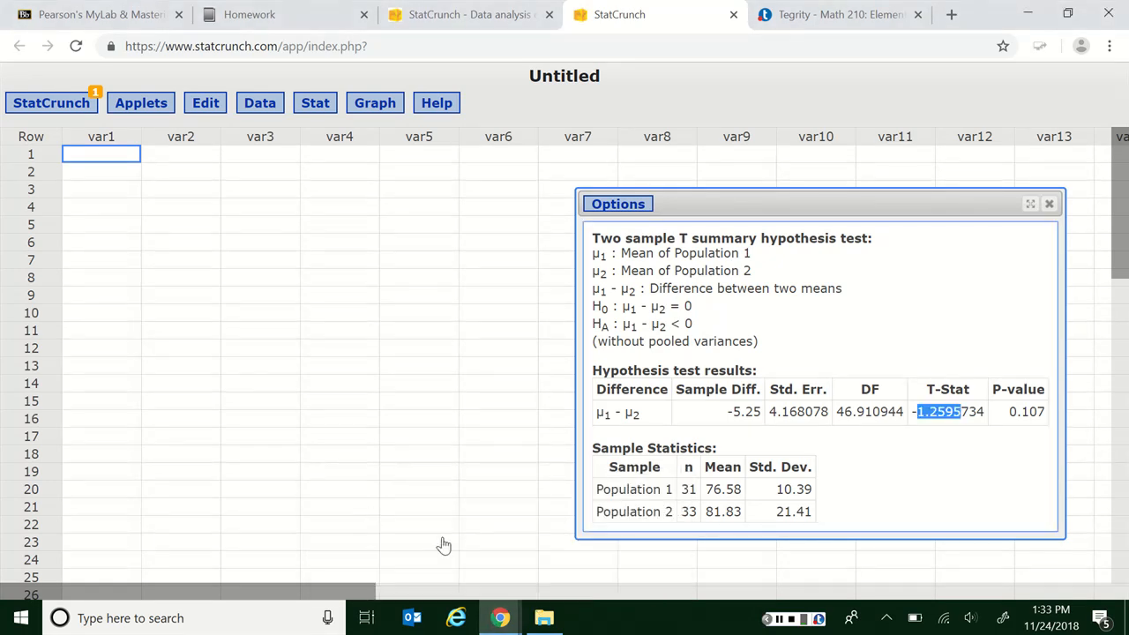
click(501, 618)
click(595, 547)
click(120, 423)
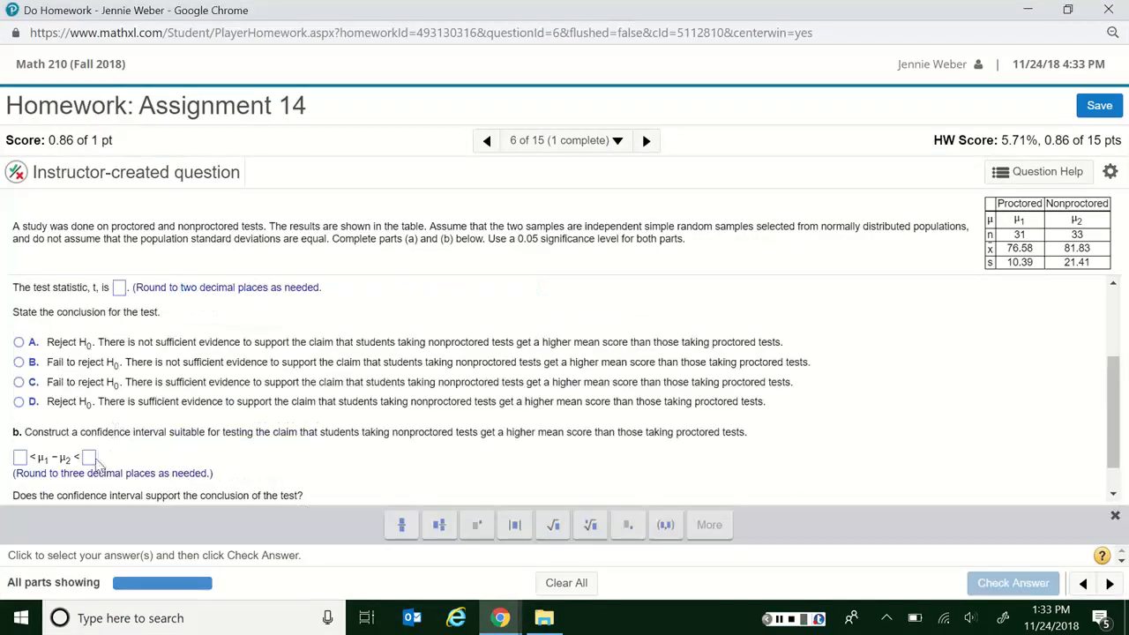
text(-1)
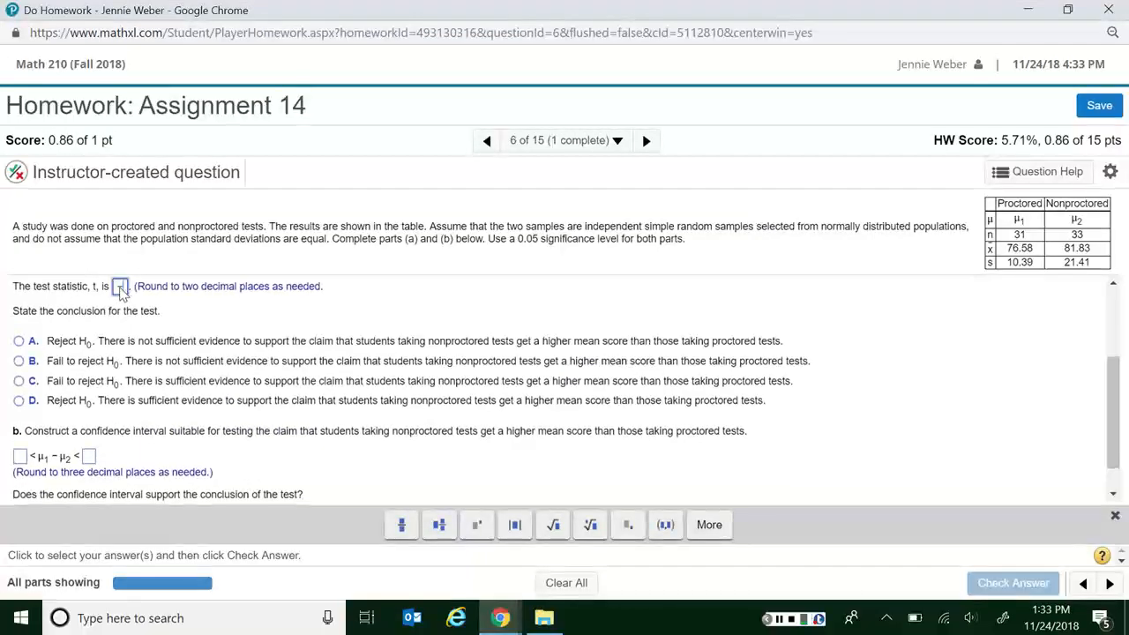
text(.26)
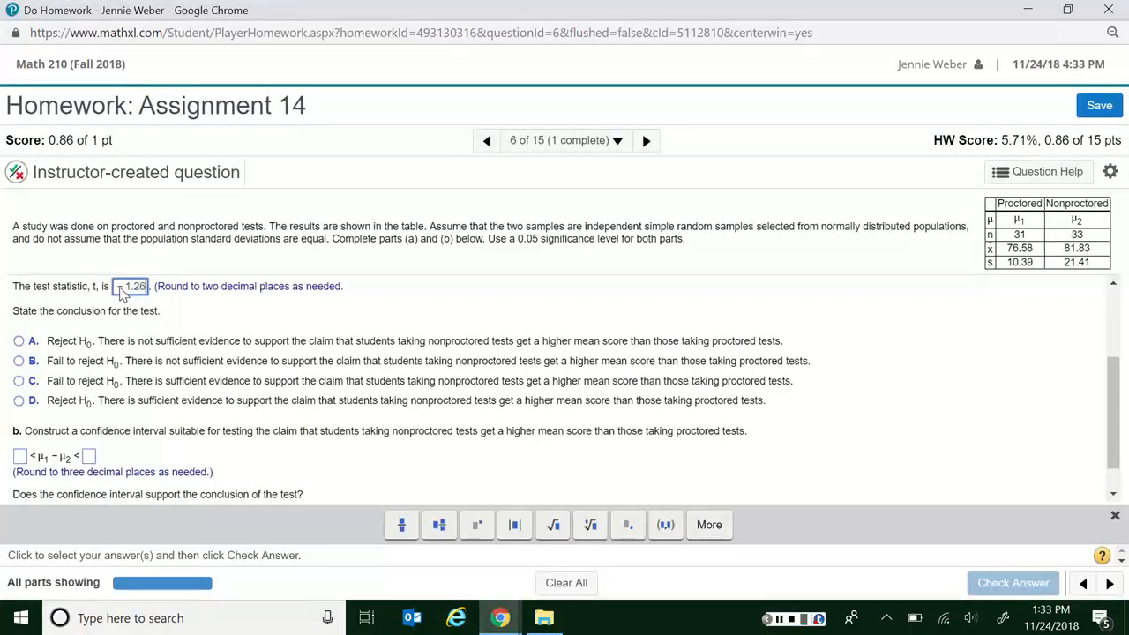
- Return to the StatCrunch results and examine the P-value and T-Stat of the hypothesis test
key(alt+Tab)
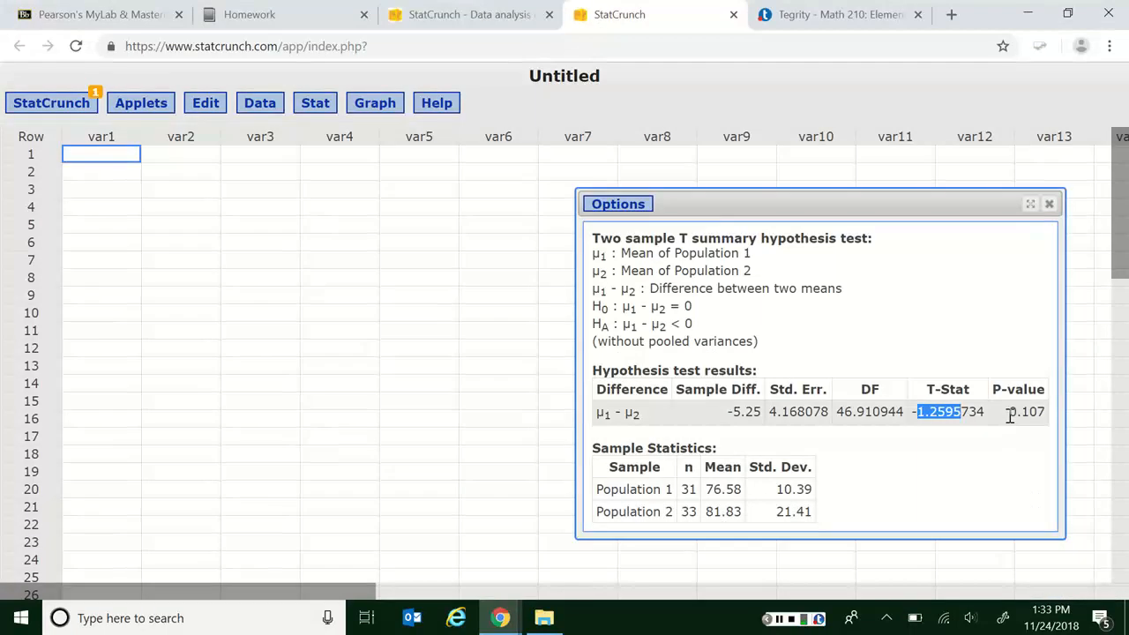
drag(1009, 412, 1036, 413)
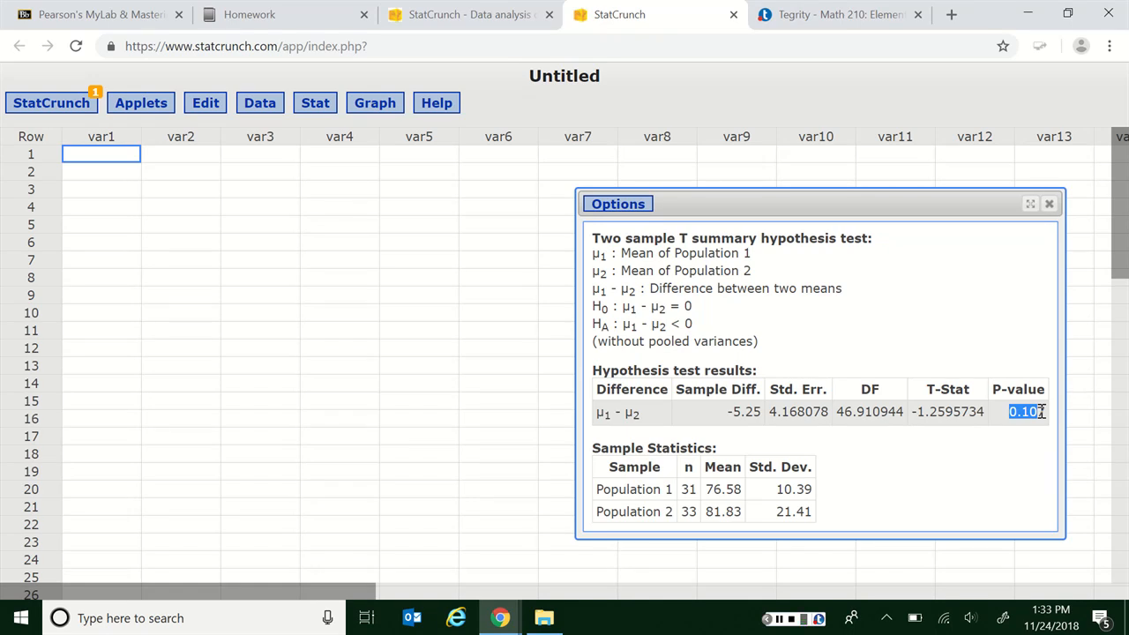
click(969, 413)
drag(930, 413, 986, 415)
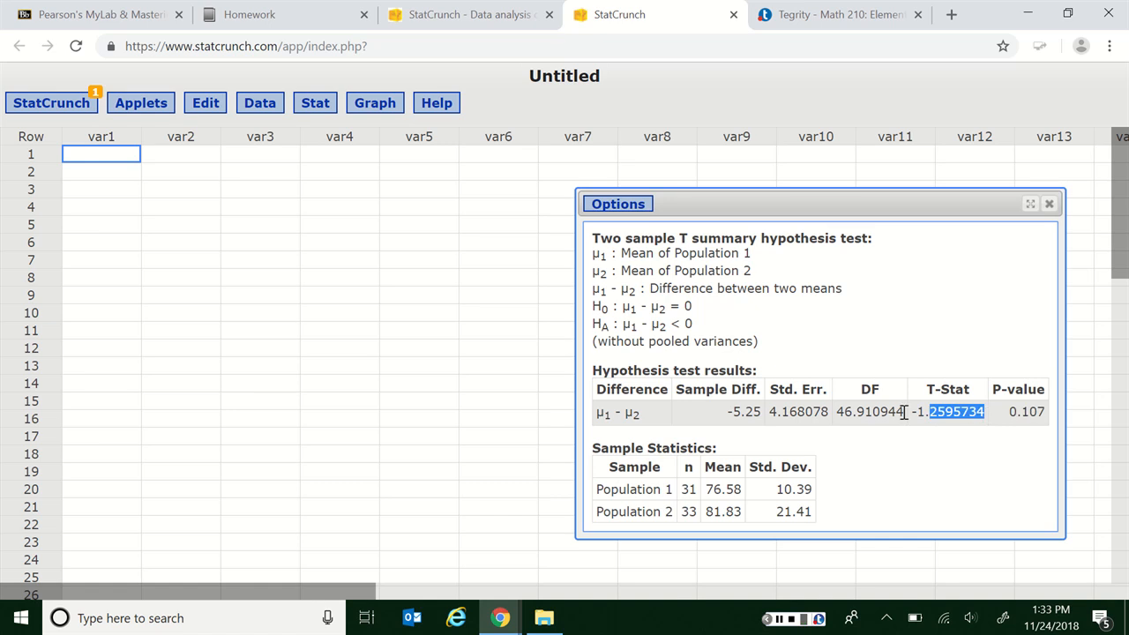
- Open ttable.pdf in Acrobat Reader and look up the critical t value for a one-tail area of 0.05 and 30 degrees of freedom
key(super)
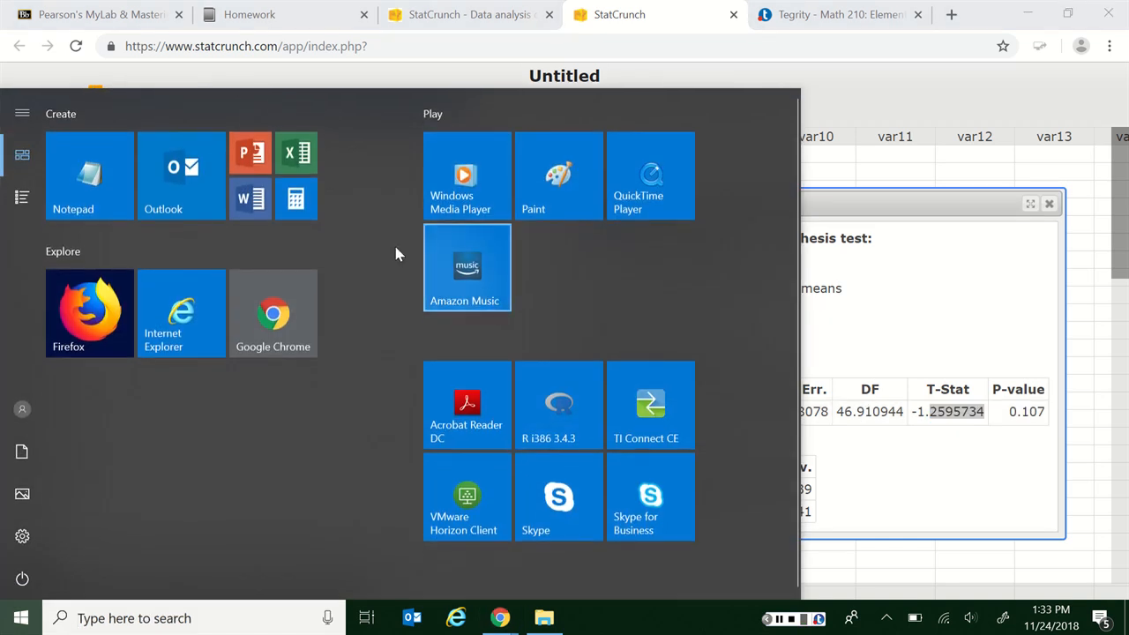
click(481, 428)
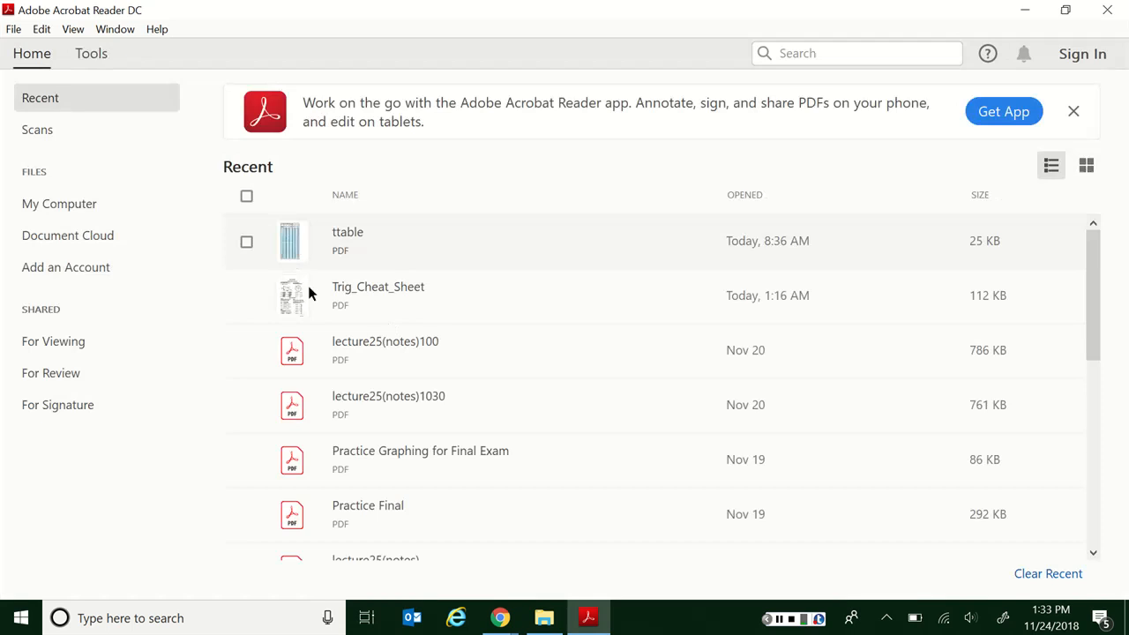
click(344, 251)
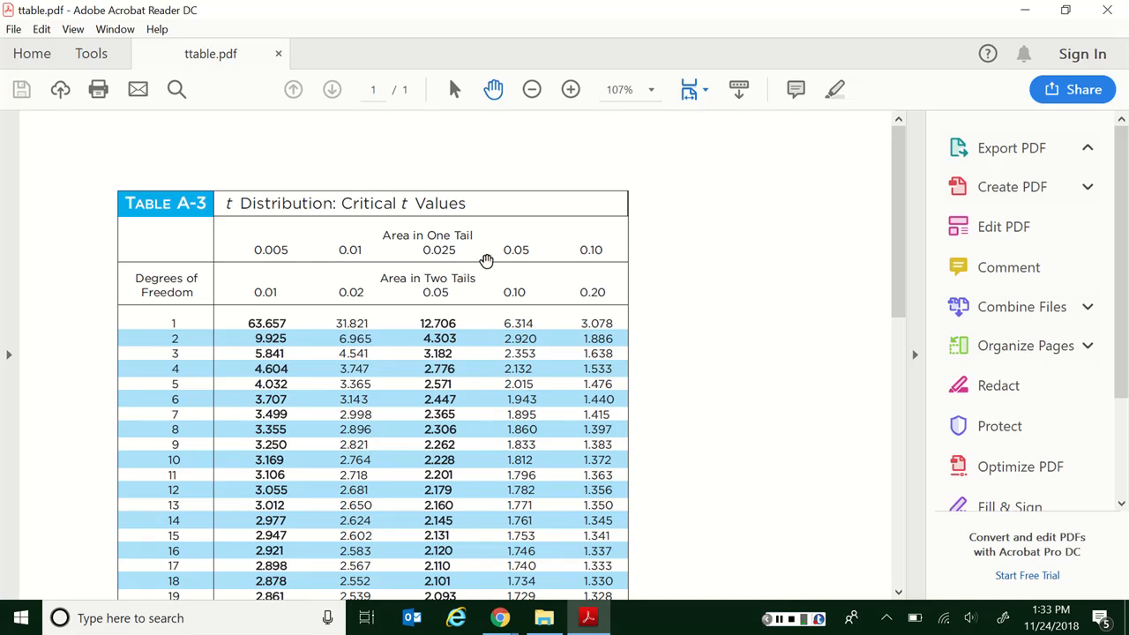
drag(500, 250, 533, 251)
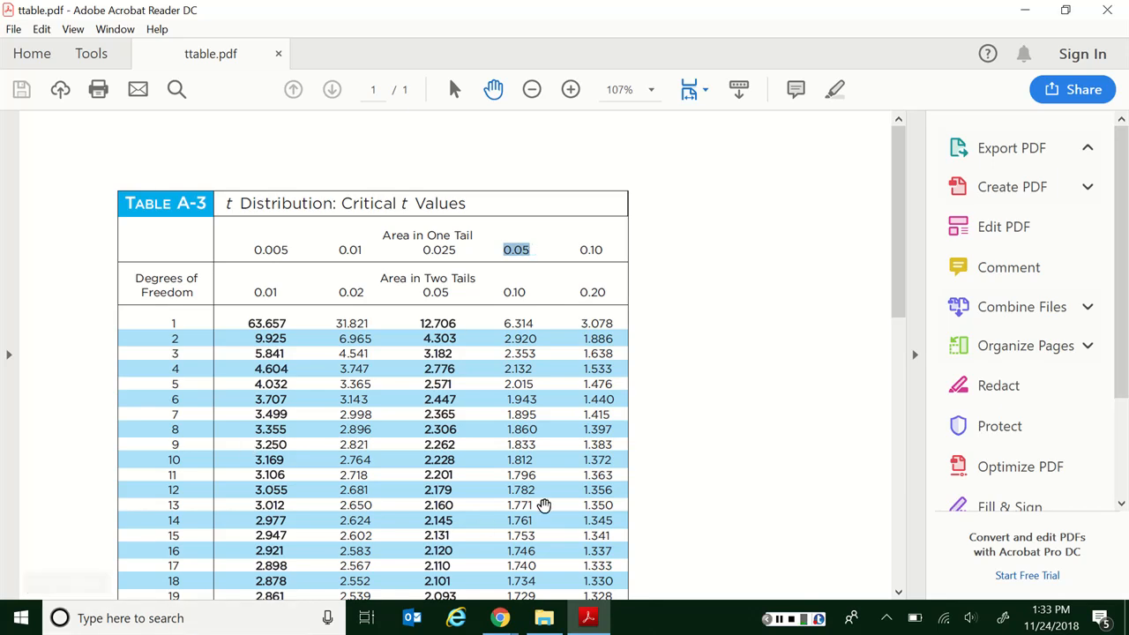
scroll(522, 524, down, 2)
scroll(522, 524, down, 2)
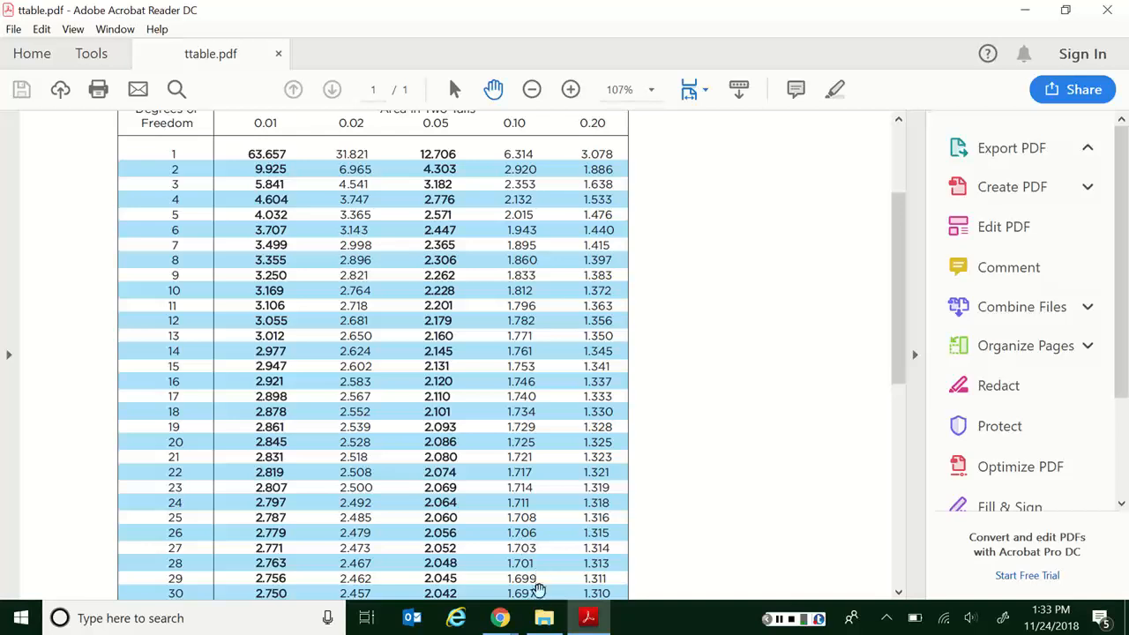
drag(540, 592, 508, 593)
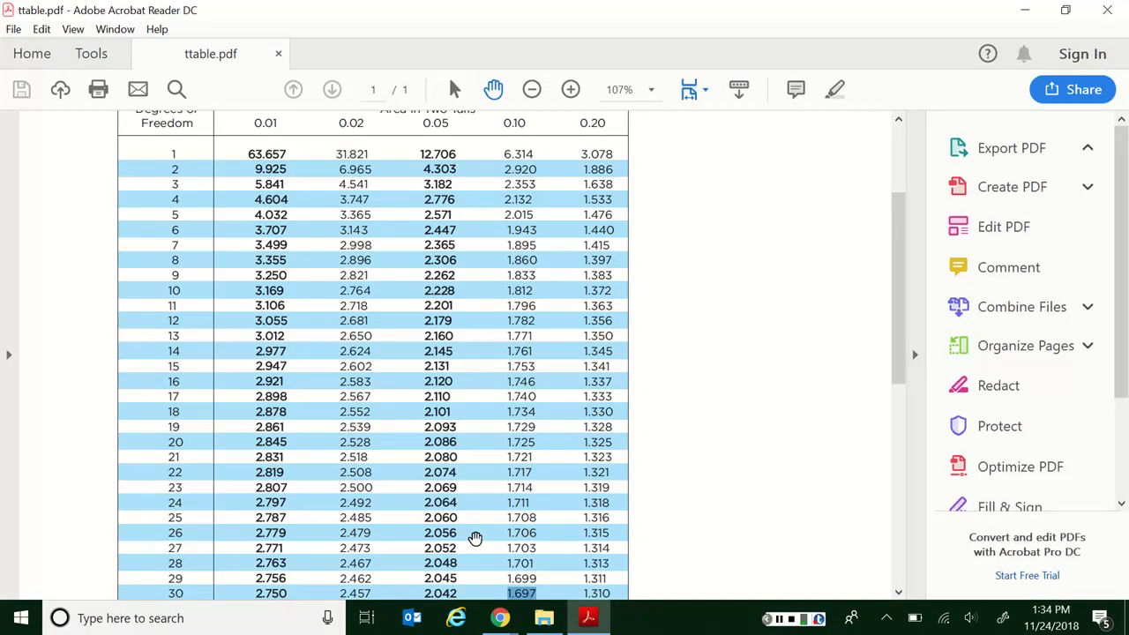
- Back in the homework, choose conclusion B: fail to reject H0, with not sufficient evidence to support the claim
key(alt+Tab)
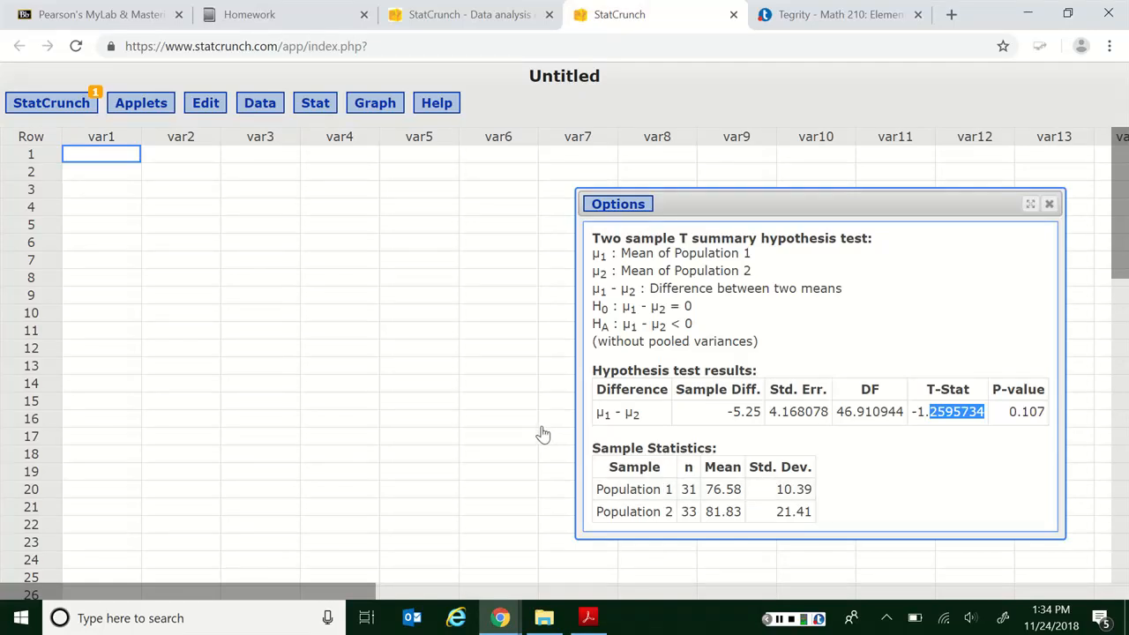
key(alt+Tab)
key(Tab)
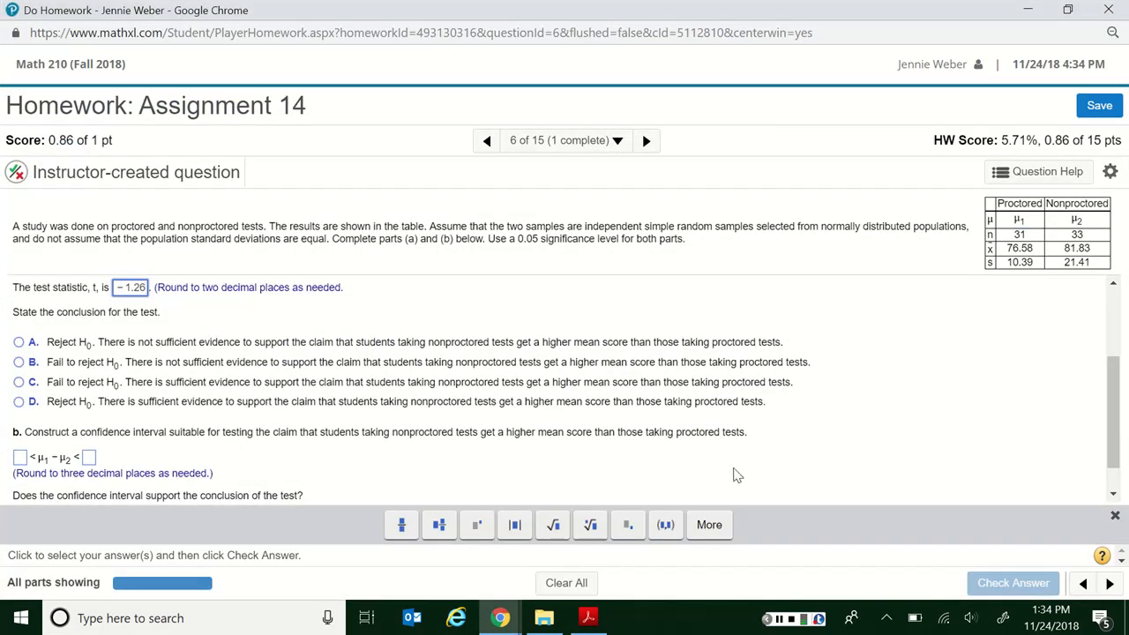
click(20, 369)
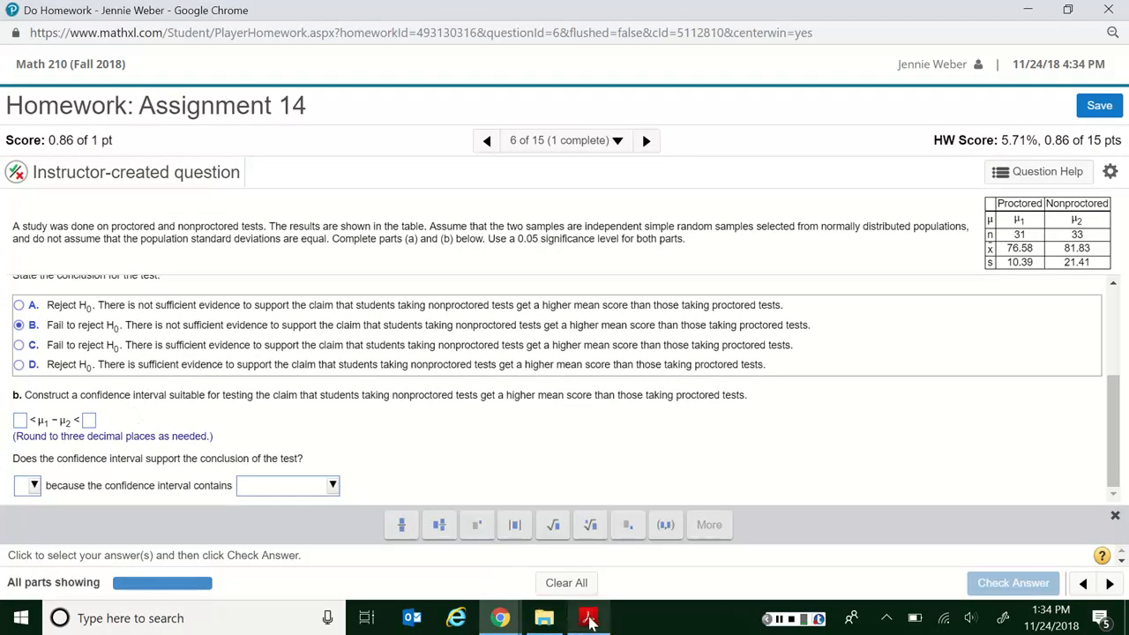
- Switch from the homework to the StatCrunch window with the hypothesis test results
click(503, 619)
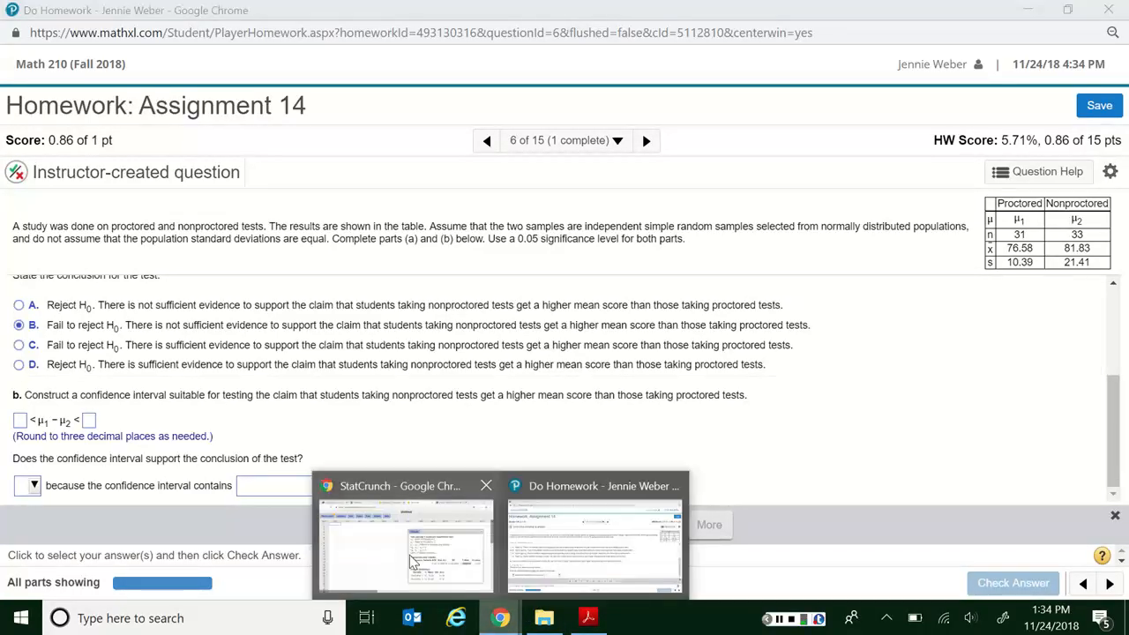
click(406, 547)
click(619, 209)
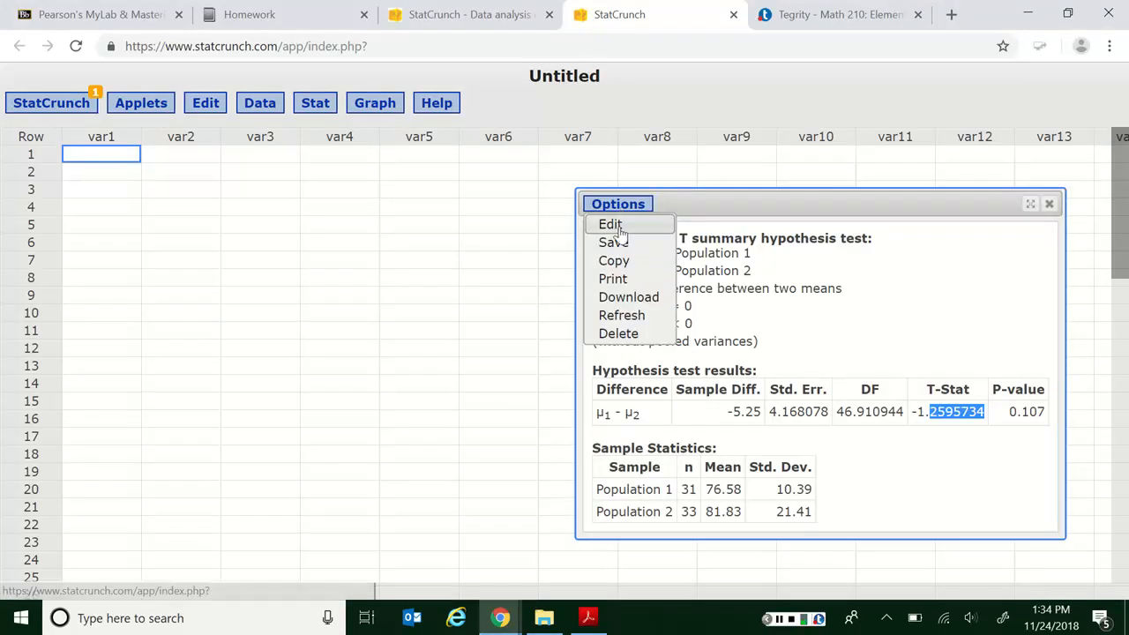
click(619, 223)
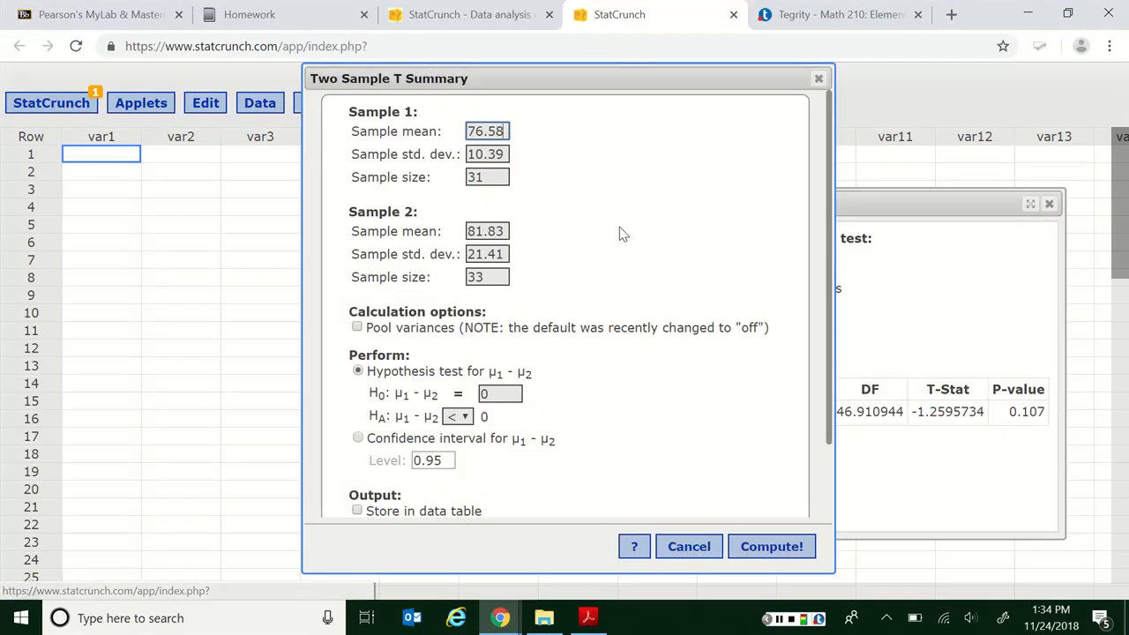
click(819, 79)
click(1049, 203)
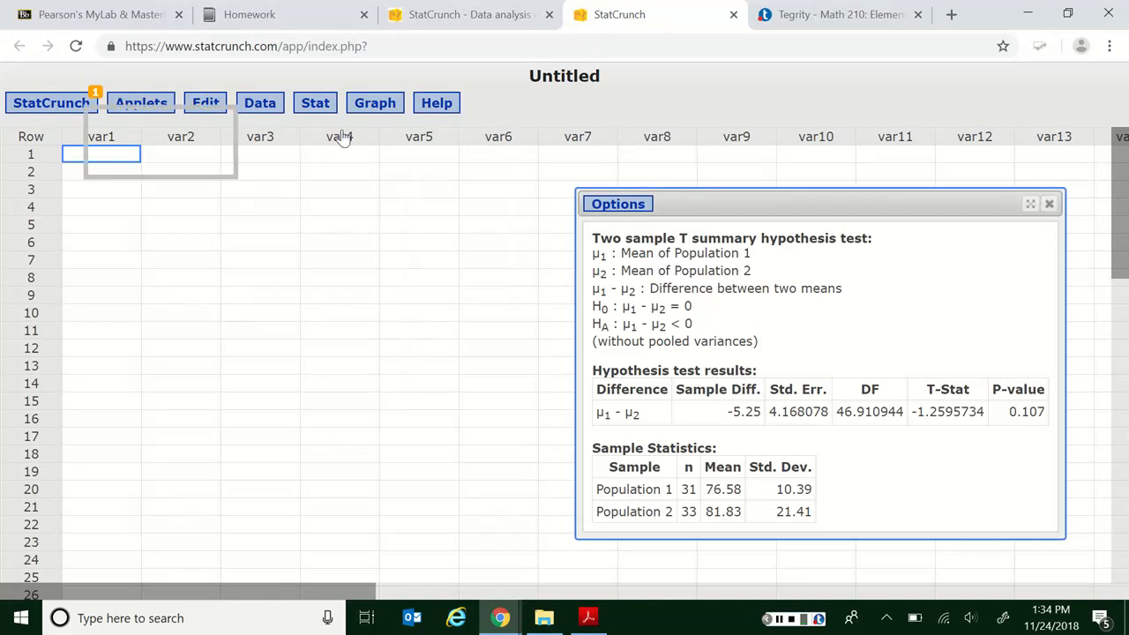
click(315, 103)
mouse_move(355, 201)
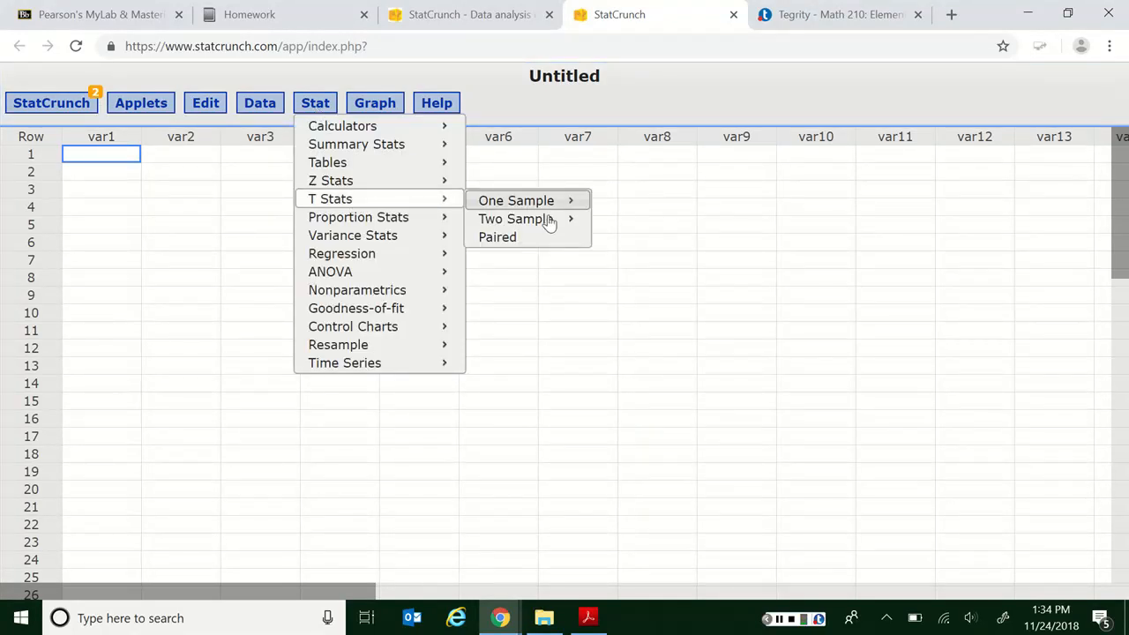
mouse_move(578, 226)
click(651, 244)
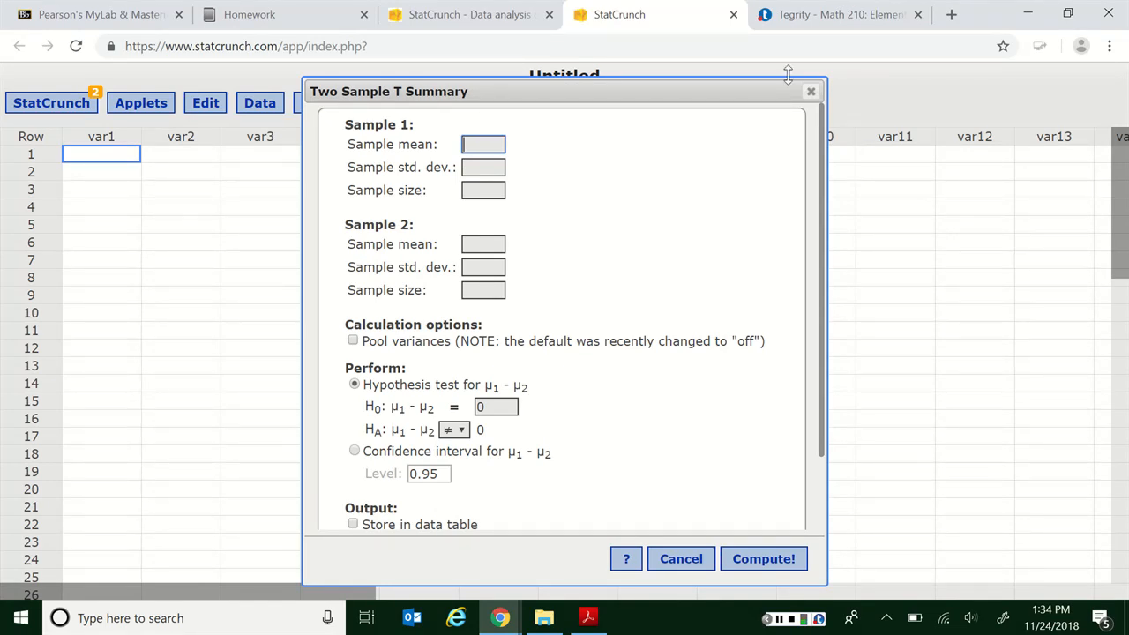
click(811, 91)
- Reopen the hidden Two sample T summary hypothesis test result
click(83, 102)
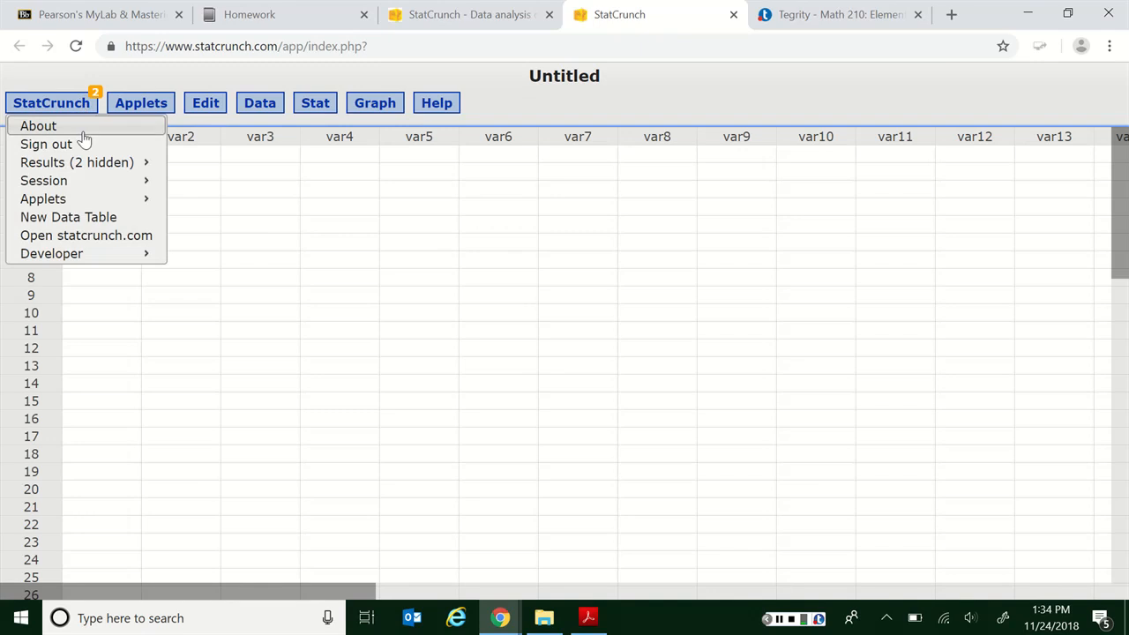
mouse_move(144, 163)
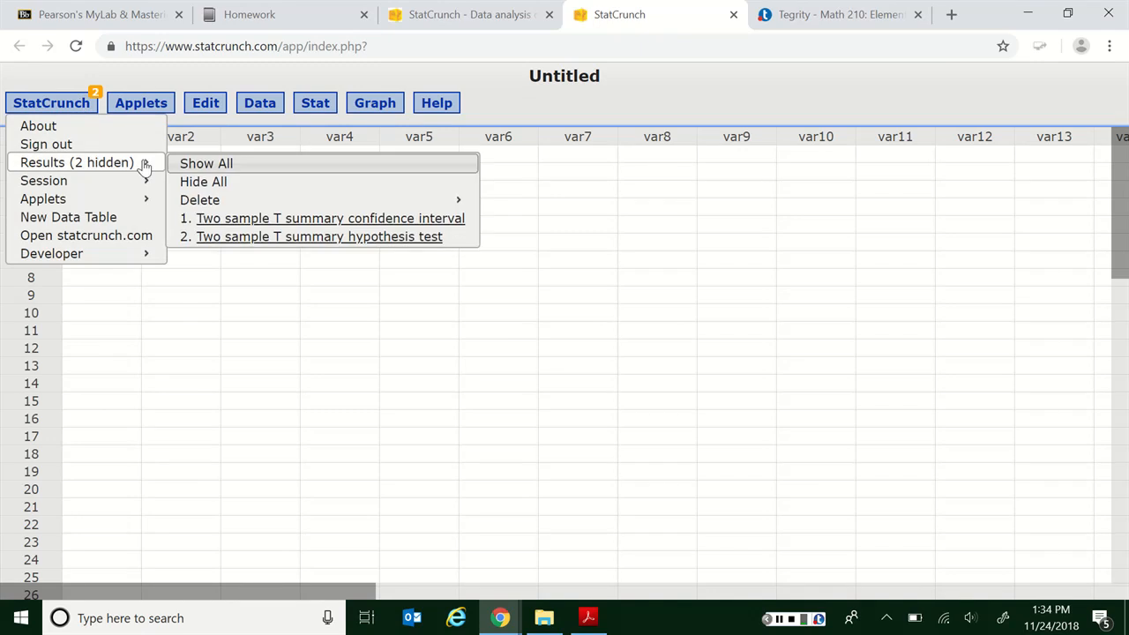
click(255, 237)
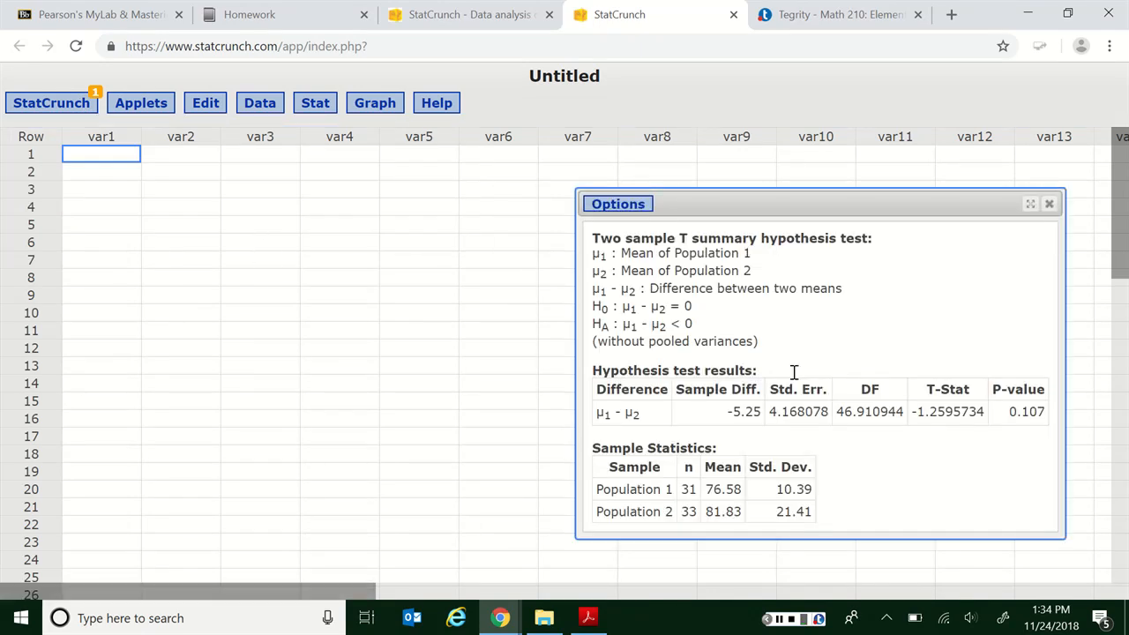
- Edit the two-sample T analysis to perform a confidence interval for μ1 - μ2 at level 0.90, and compute it
click(626, 209)
click(617, 226)
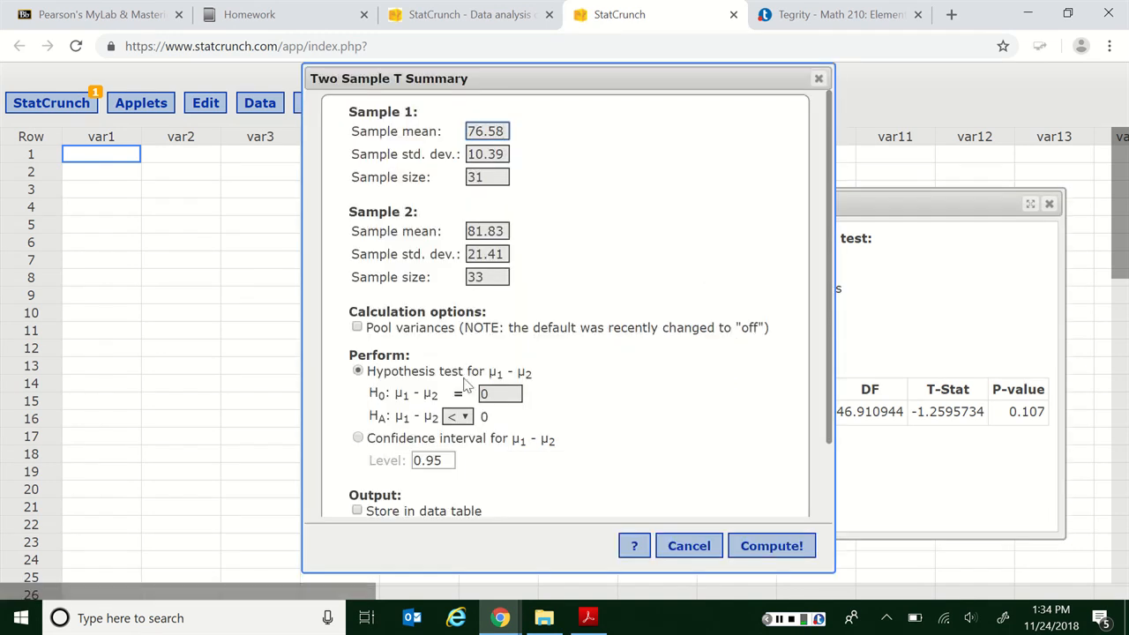
click(359, 439)
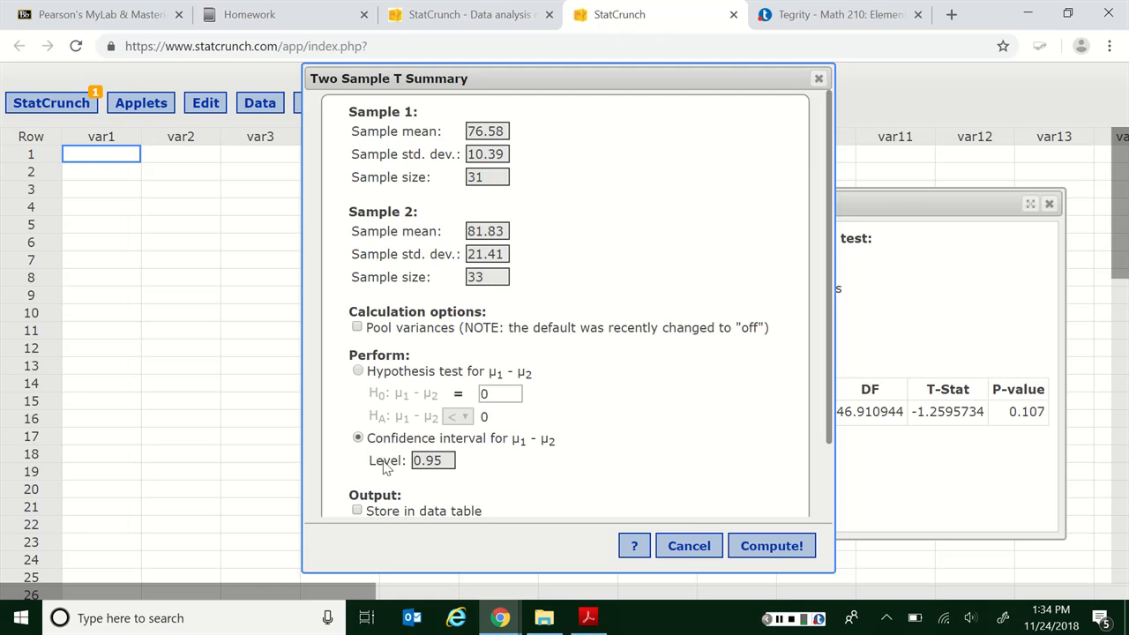
double_click(446, 461)
key(BackSpace)
text(0)
scroll(487, 435, down, 1)
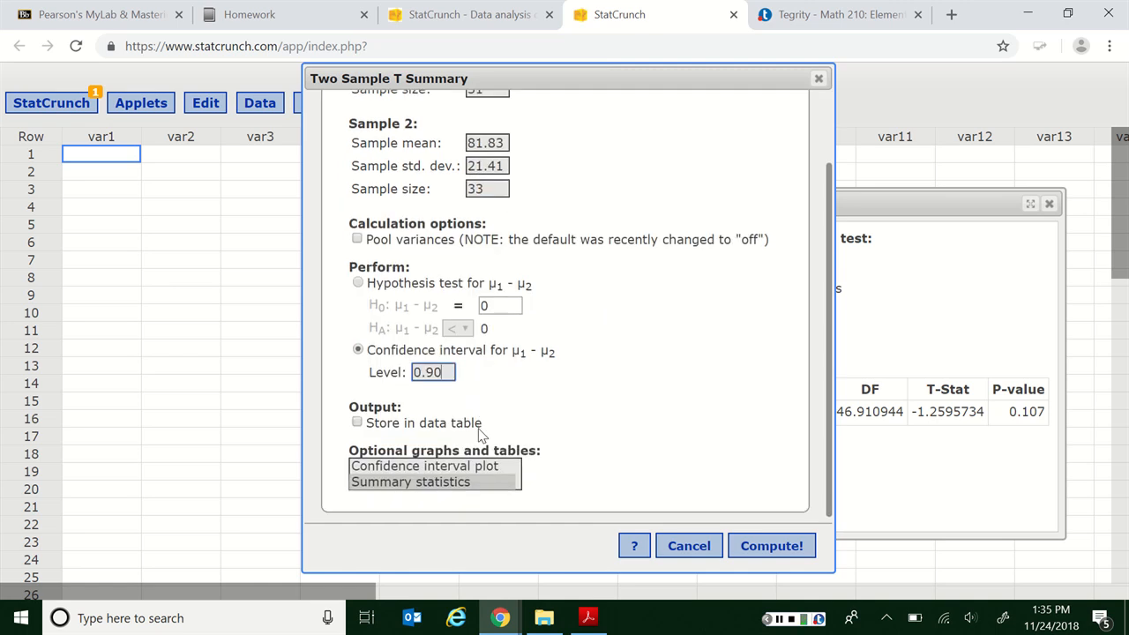
click(758, 548)
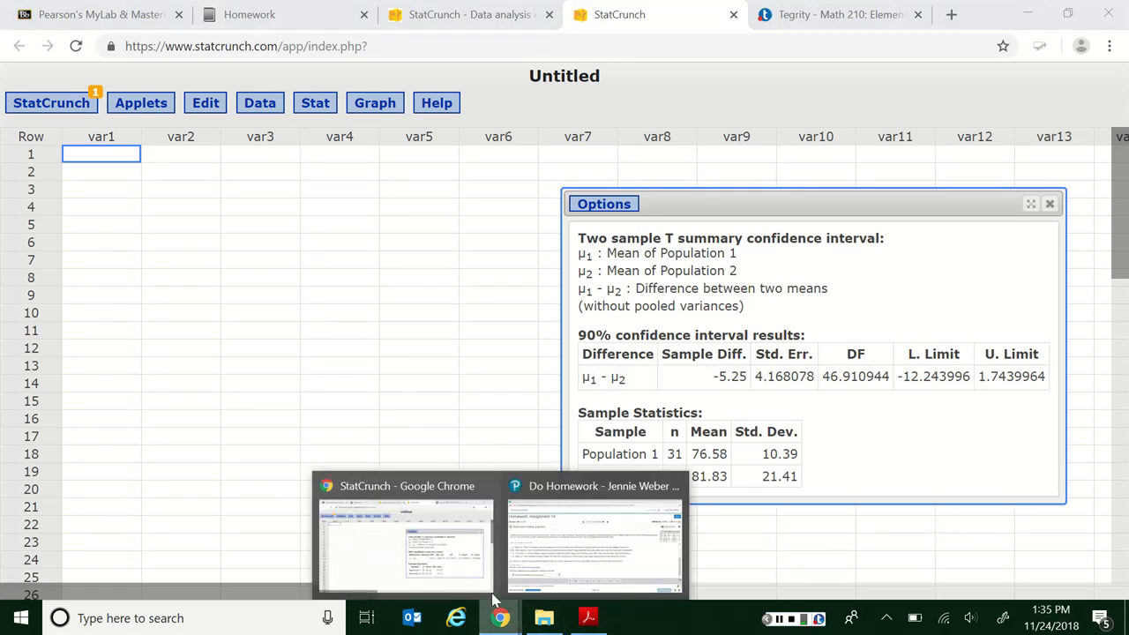
- Read the interval limits in StatCrunch and enter -12.244 and 1.744 as the lower and upper limits in part b of the homework
mouse_move(501, 617)
click(585, 538)
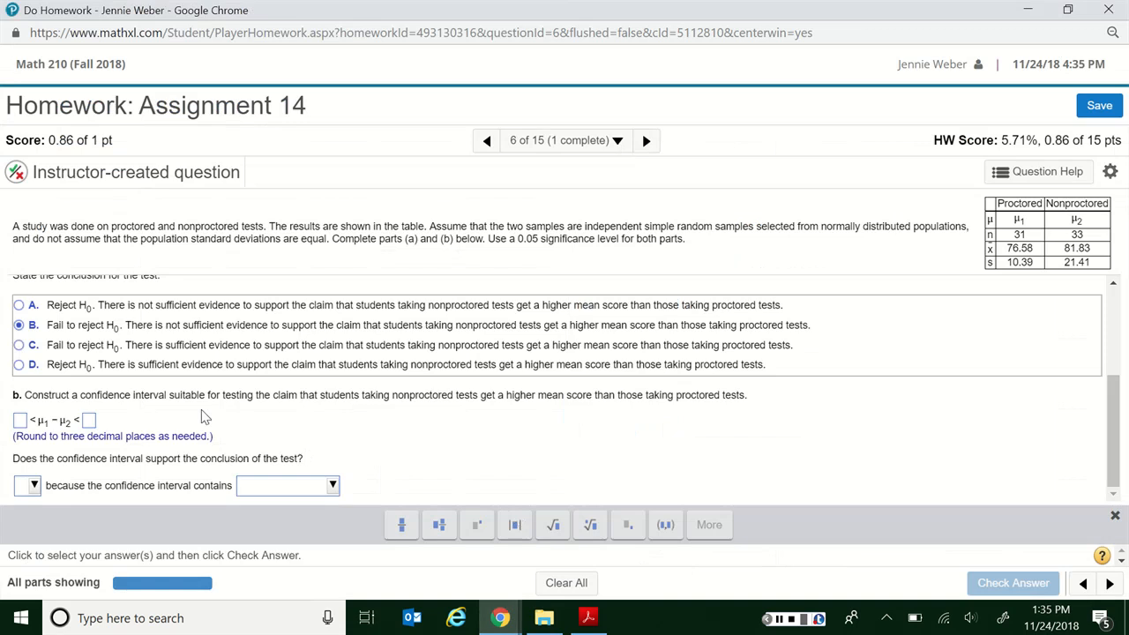
key(alt+Tab)
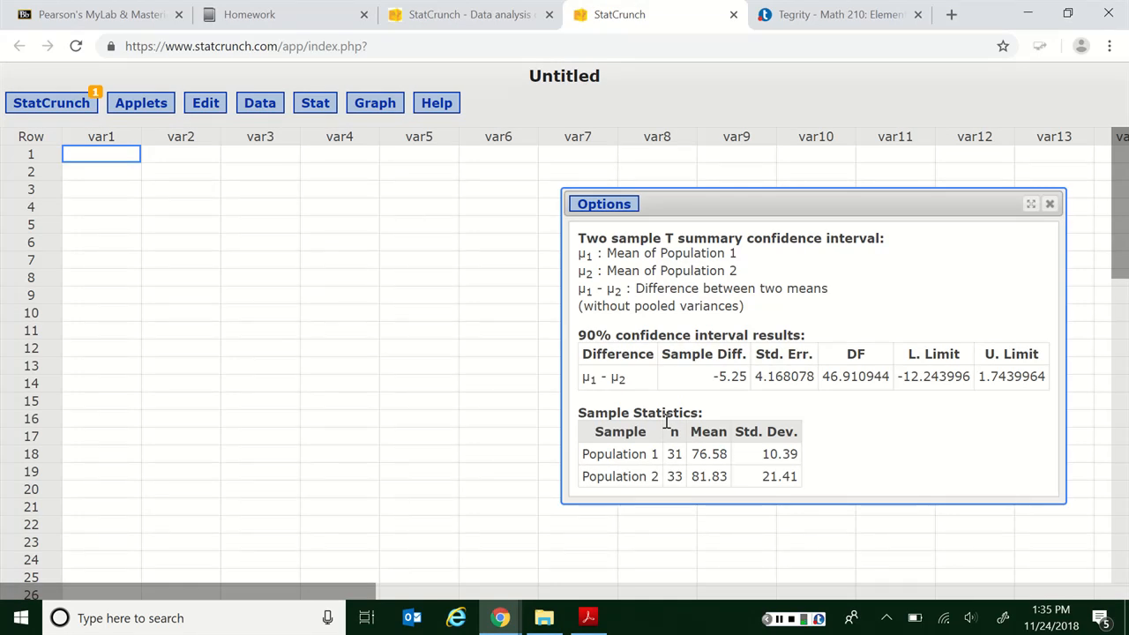
key(alt+Tab)
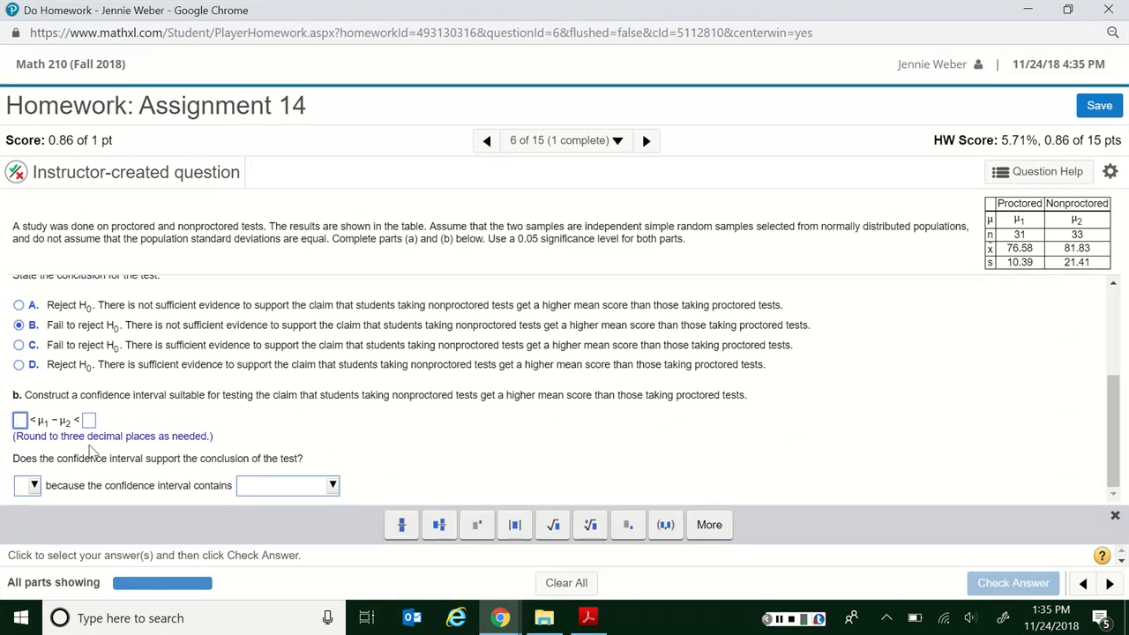
text(-12.244)
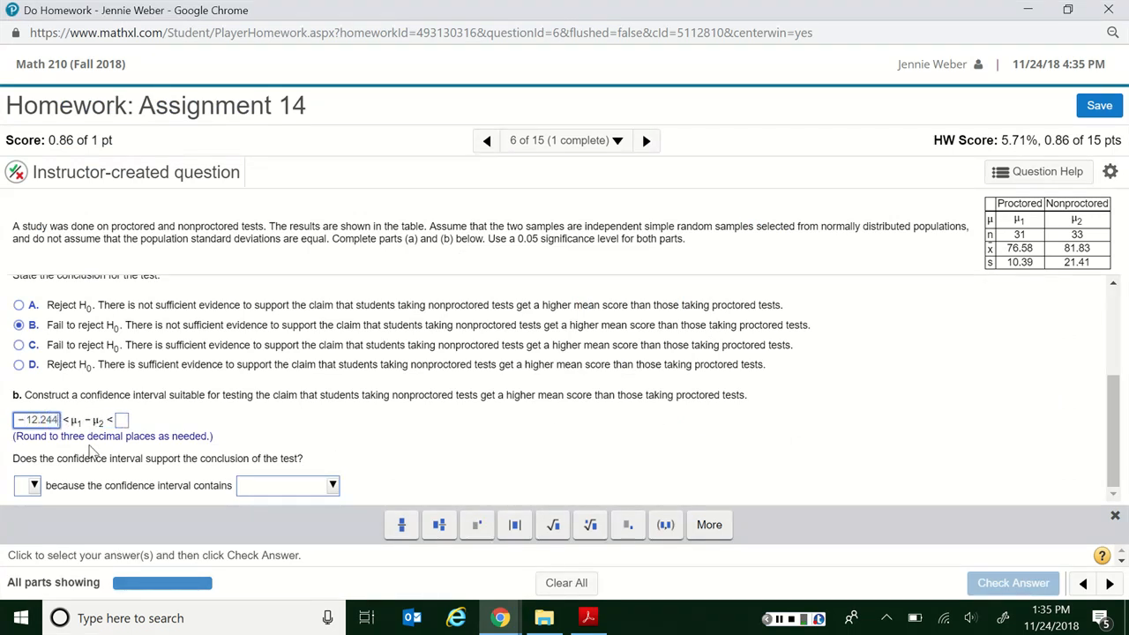
key(Tab)
text(1.744)
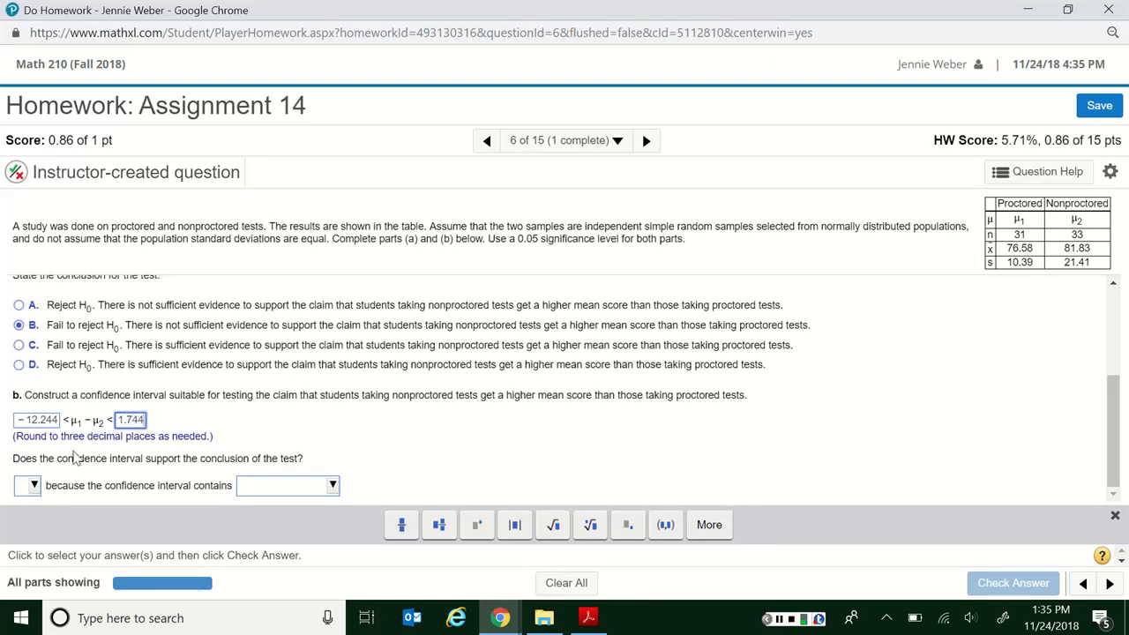
- Complete the statement as "Yes, because the confidence interval contains zero.", check the answer, and dismiss the feedback
click(28, 486)
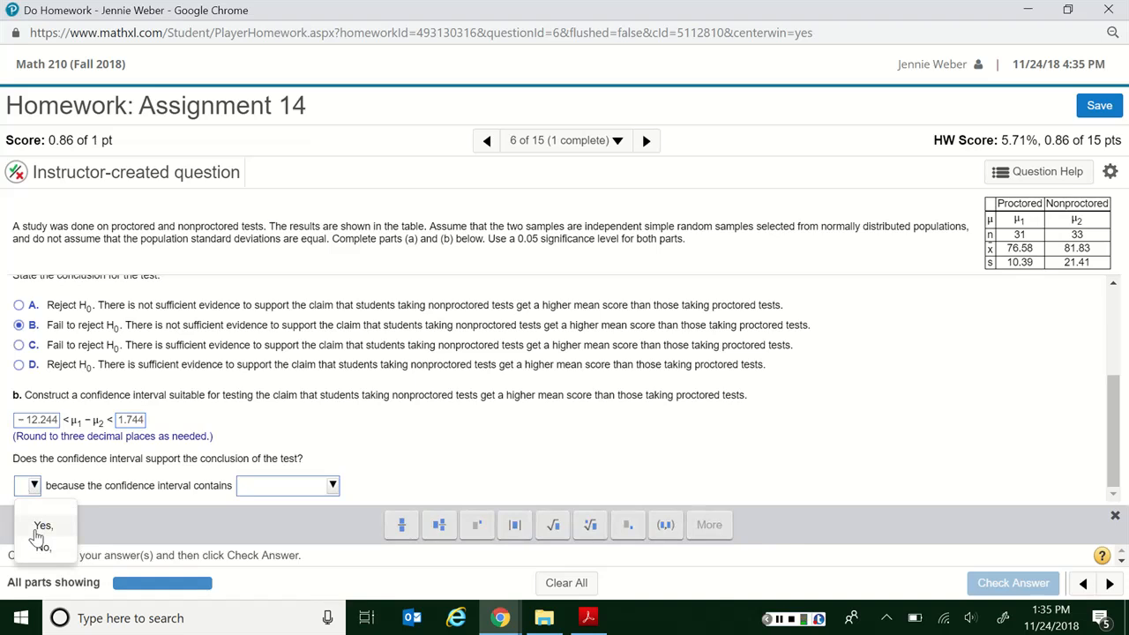
click(37, 526)
click(269, 492)
click(267, 526)
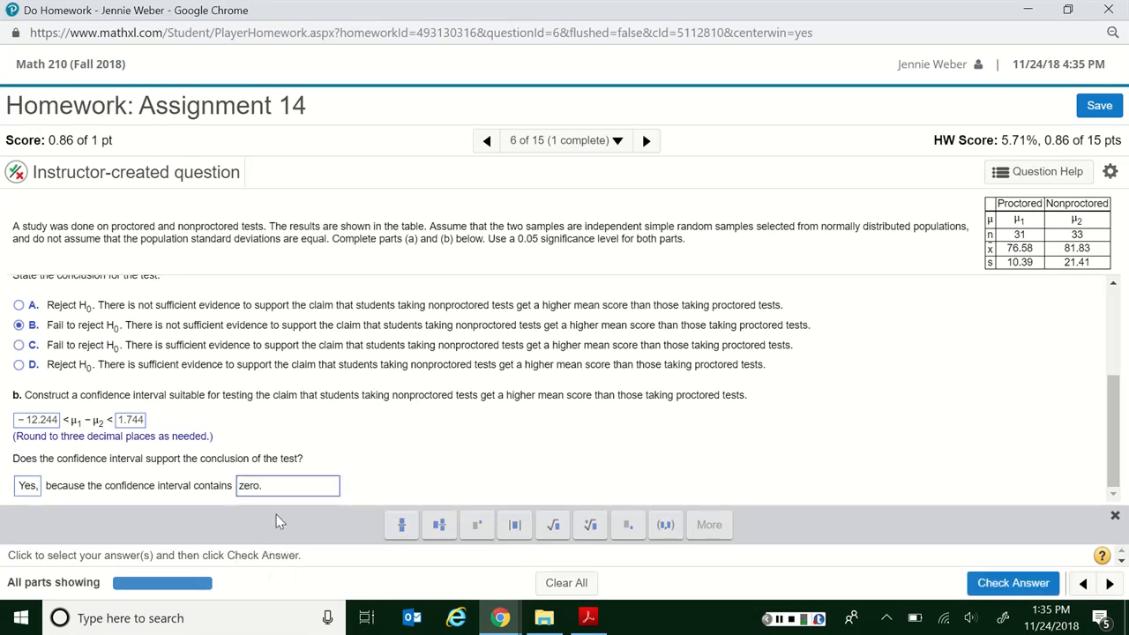
click(1013, 585)
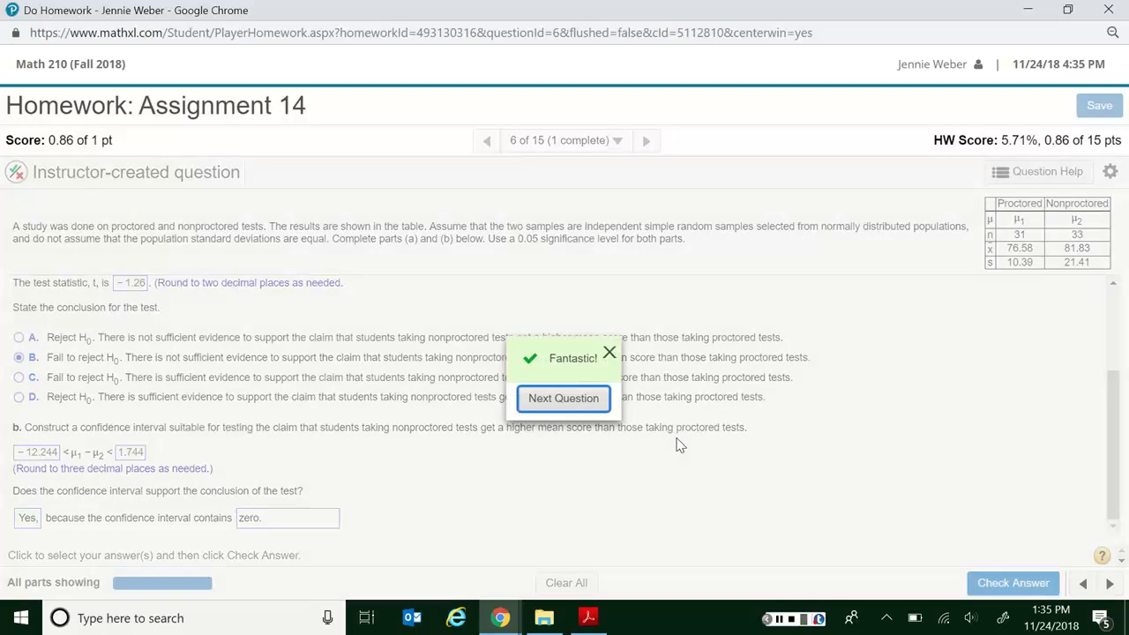
click(609, 353)
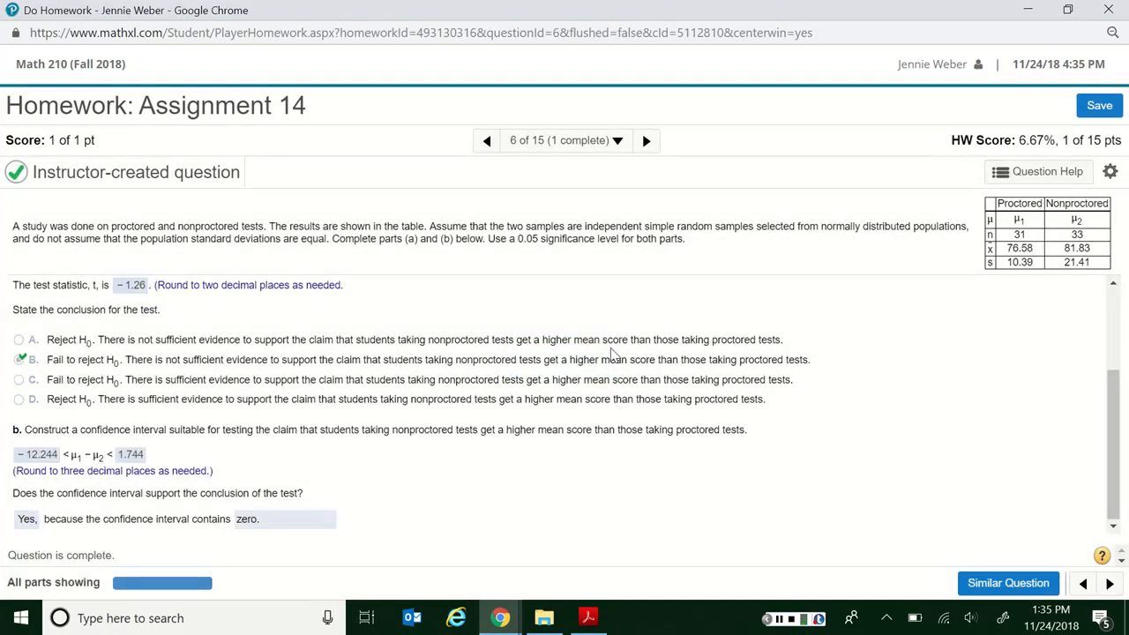